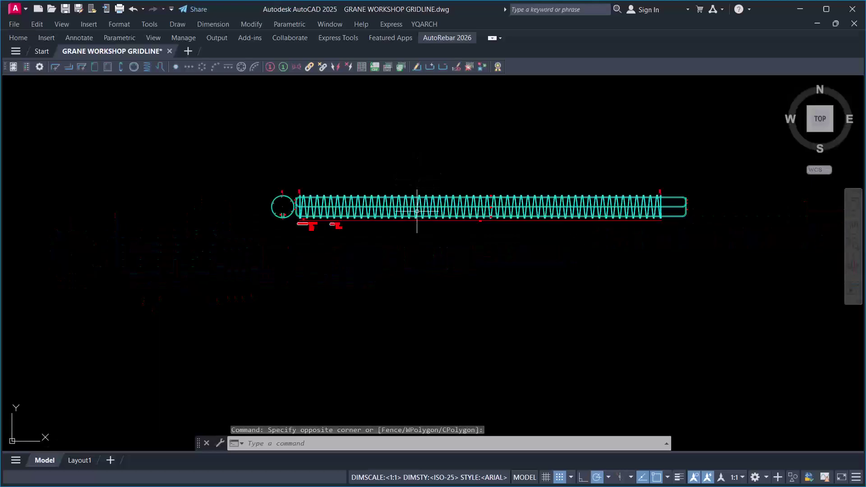
Step: Examine the existing pile reinforcement drawing, including its spiral, longitudinal bars, circular section and callouts
scroll(414, 200, up, 5)
scroll(445, 165, down, 3)
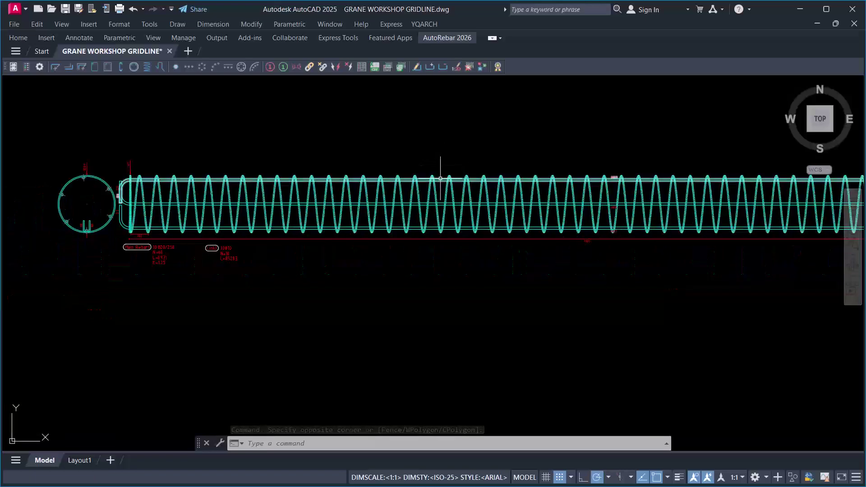
scroll(444, 163, down, 5)
scroll(448, 192, up, 4)
scroll(448, 192, down, 3)
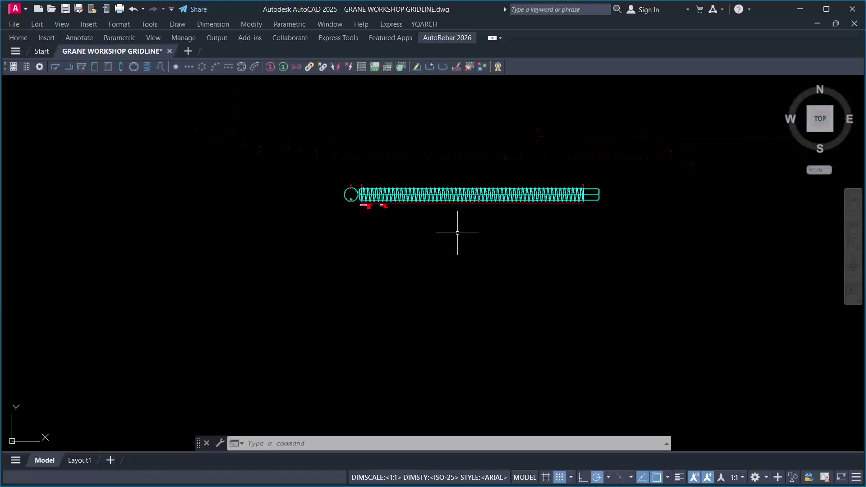
scroll(458, 232, up, 8)
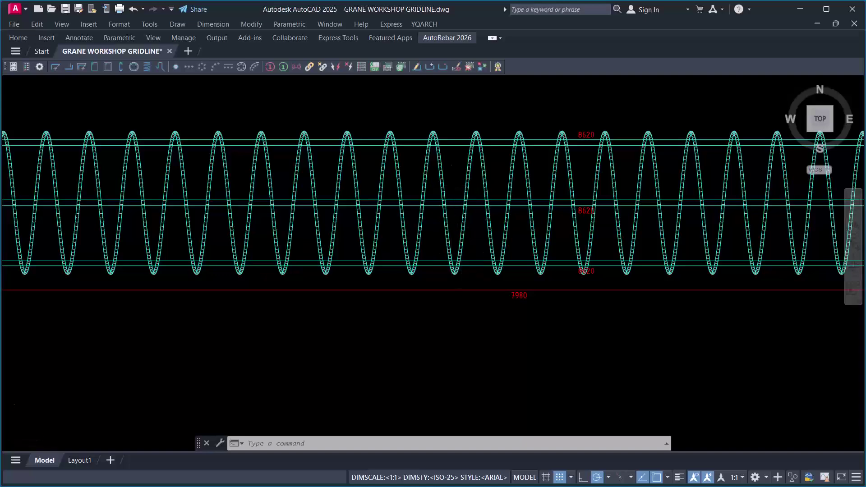
scroll(451, 225, down, 6)
scroll(433, 181, up, 3)
scroll(428, 165, down, 2)
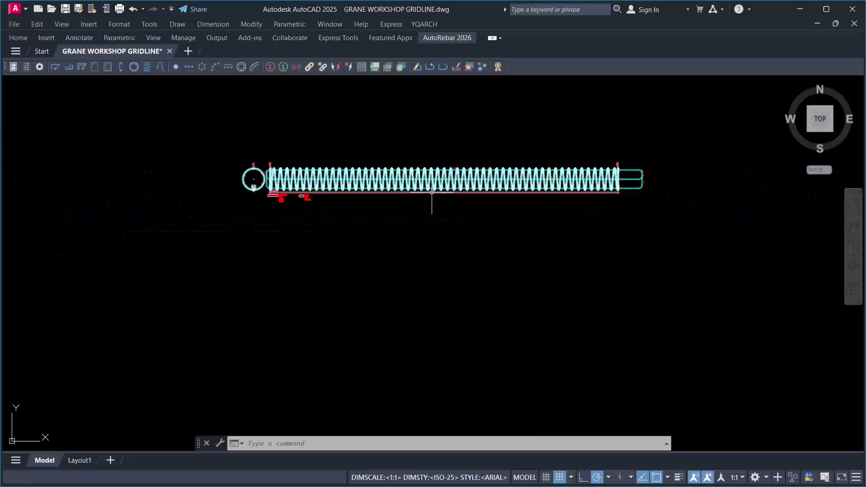
scroll(496, 212, up, 3)
scroll(461, 205, down, 1)
scroll(461, 206, up, 2)
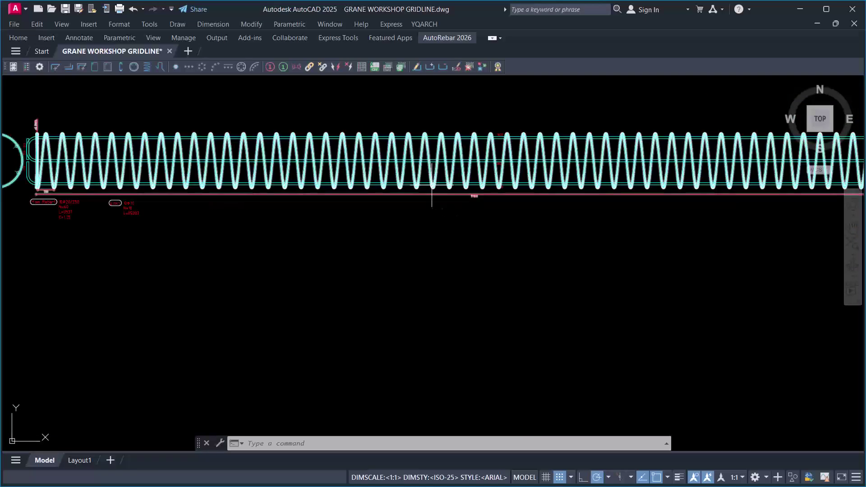
scroll(428, 189, down, 3)
scroll(406, 181, up, 3)
scroll(396, 148, down, 5)
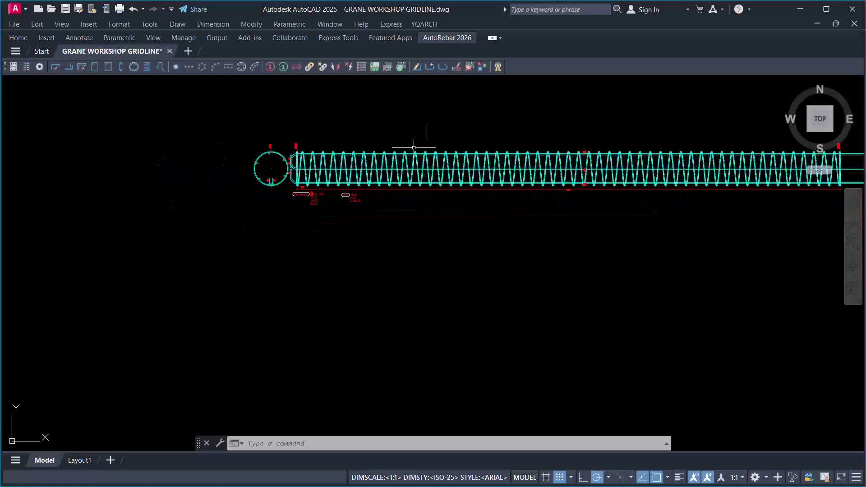
scroll(280, 138, up, 4)
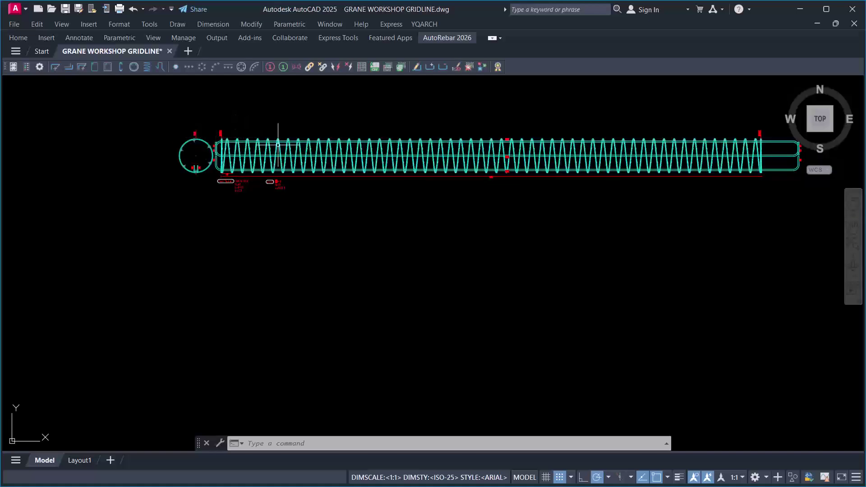
scroll(342, 141, down, 2)
scroll(489, 132, up, 2)
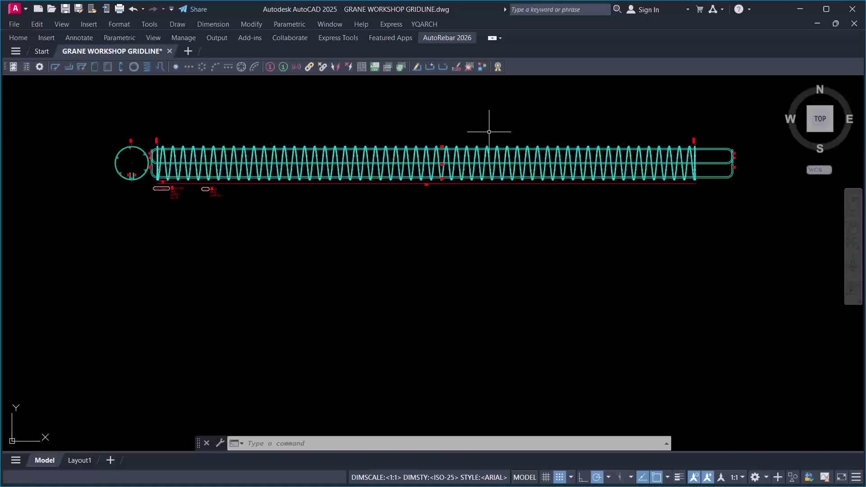
Step: Generate the bar bending schedule (BBS) and place its tables below the pile reinforcement drawing
click(444, 40)
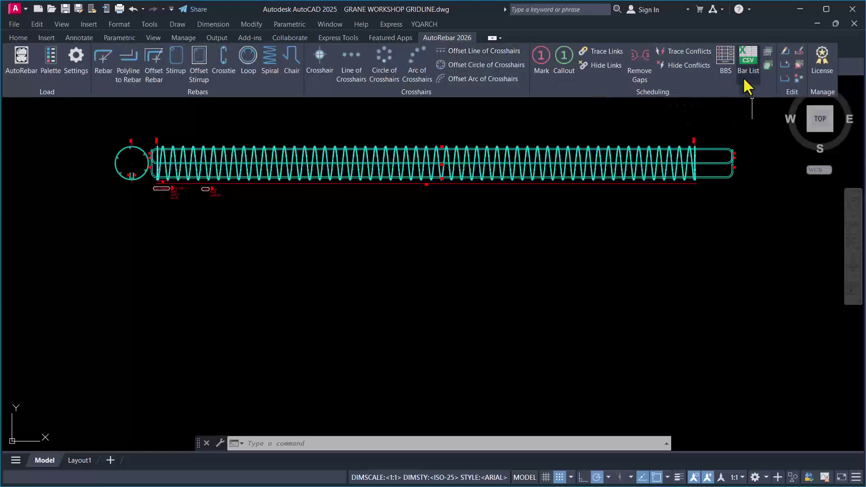
click(727, 68)
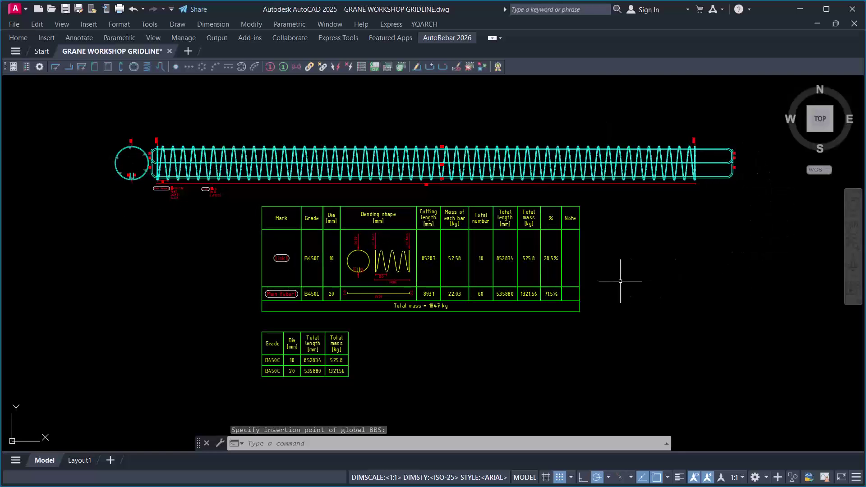
scroll(550, 176, down, 4)
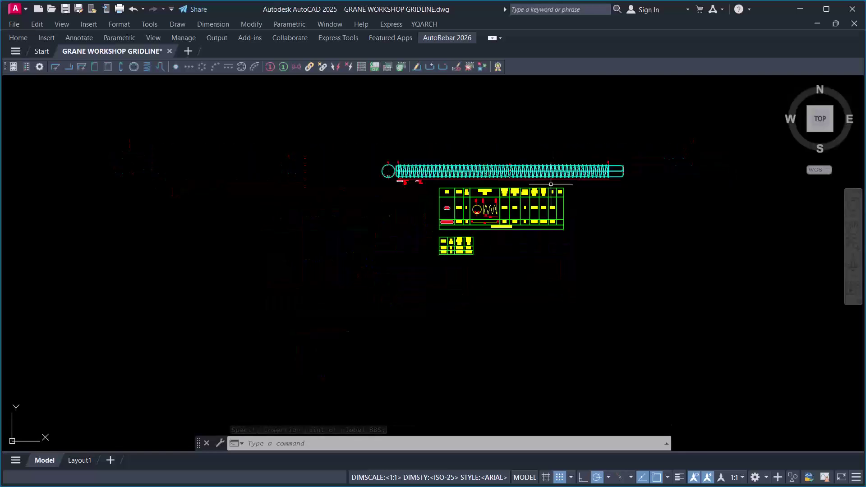
scroll(545, 185, up, 2)
scroll(511, 193, up, 2)
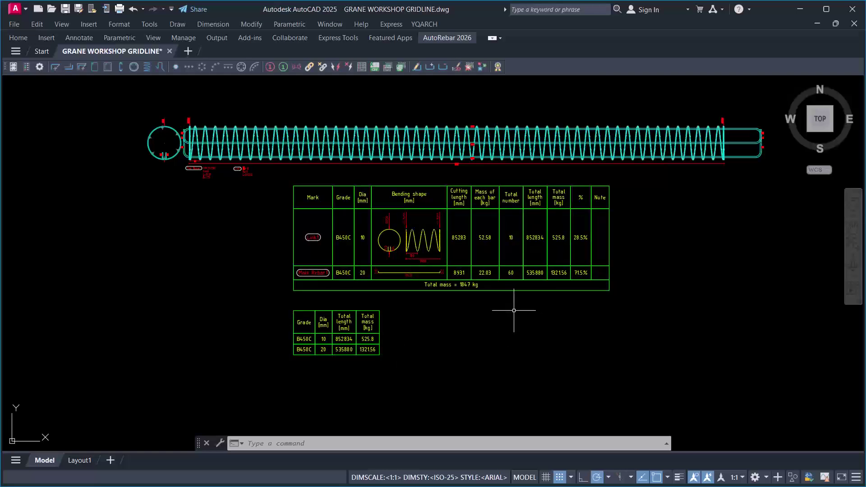
scroll(451, 226, up, 2)
scroll(462, 241, down, 2)
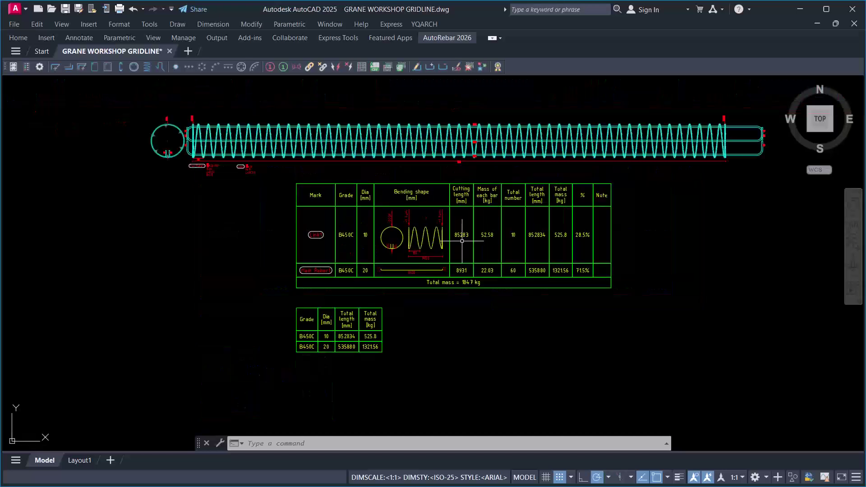
scroll(429, 227, down, 3)
scroll(426, 228, up, 2)
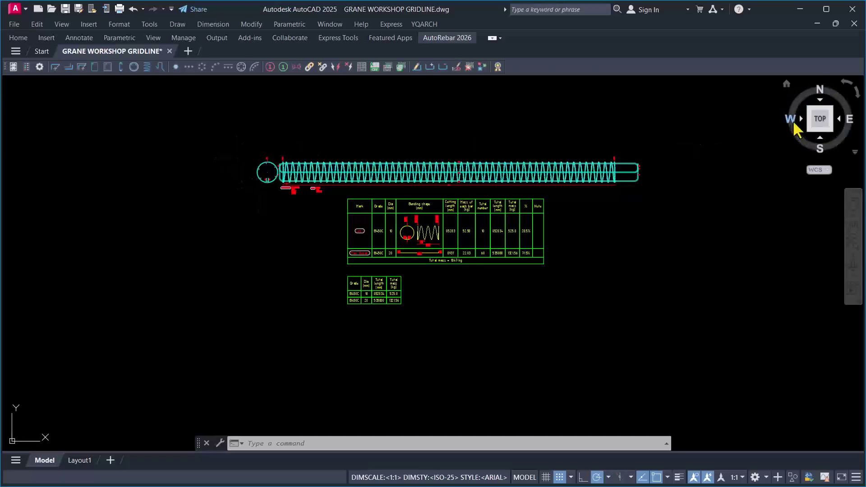
Step: Erase the whole pile reinforcement drawing together with its bar schedule tables
click(704, 113)
click(152, 365)
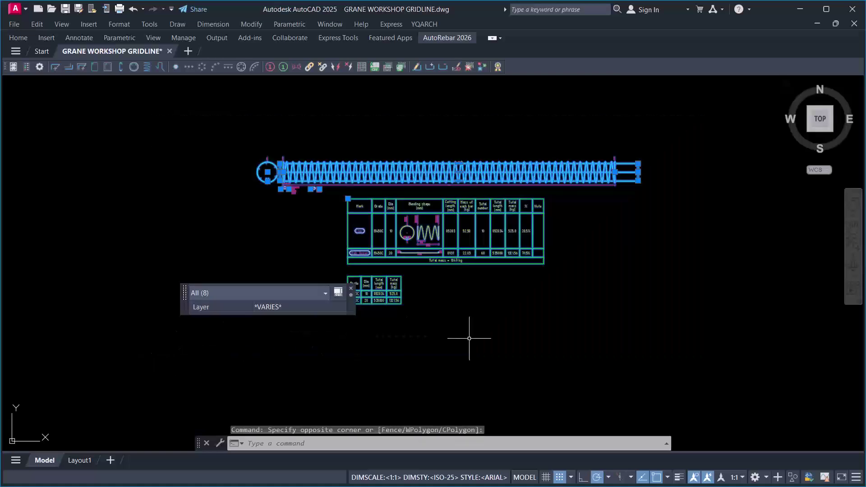
text(e)
key(Return)
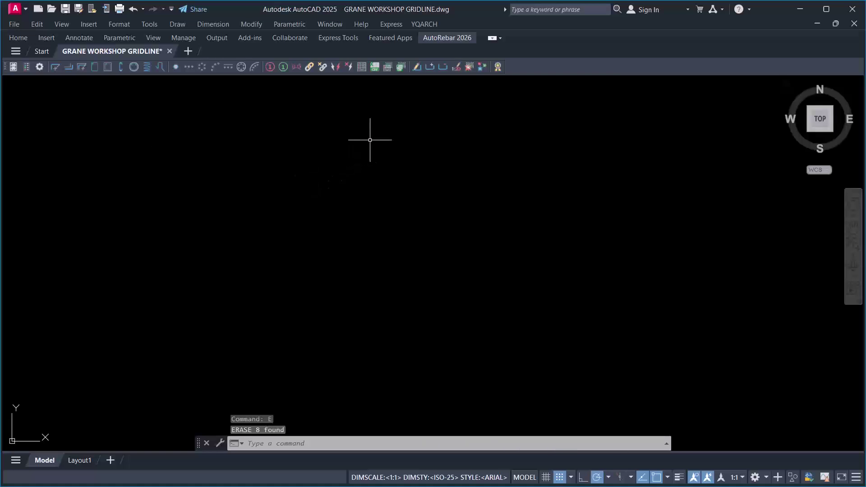
Step: Restore the AutoRebar ribbon to its full display with all command groups expanded
click(440, 38)
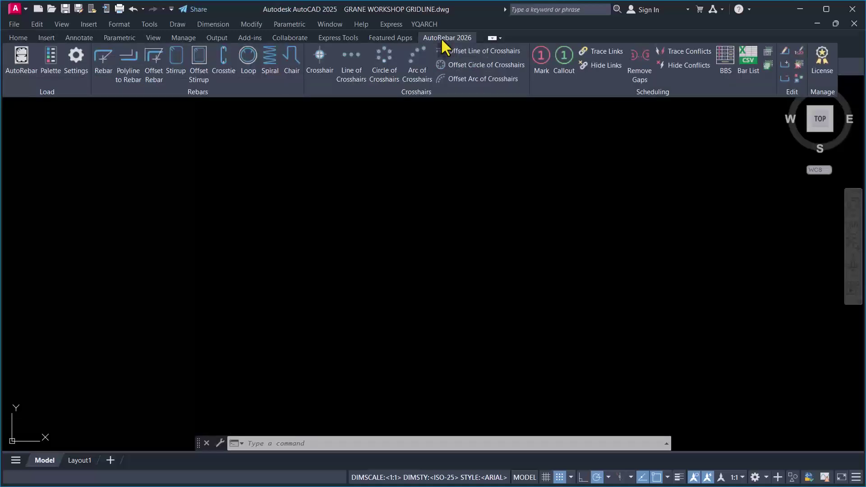
click(493, 38)
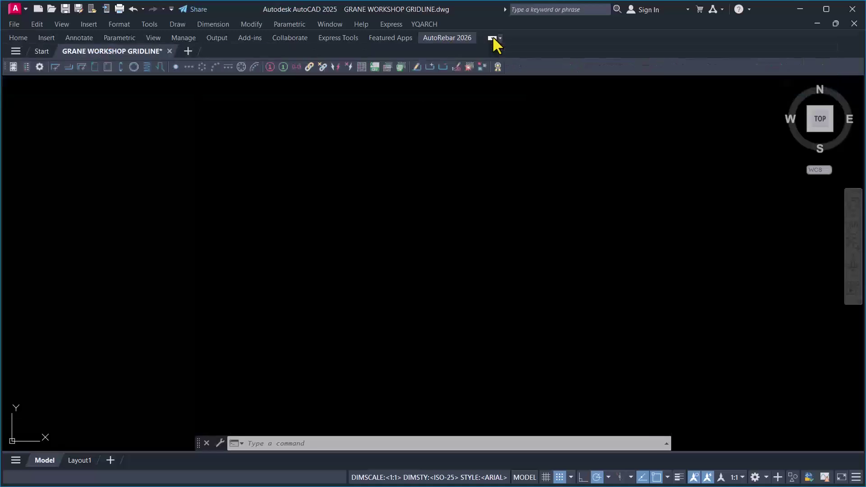
click(492, 39)
click(492, 38)
click(492, 39)
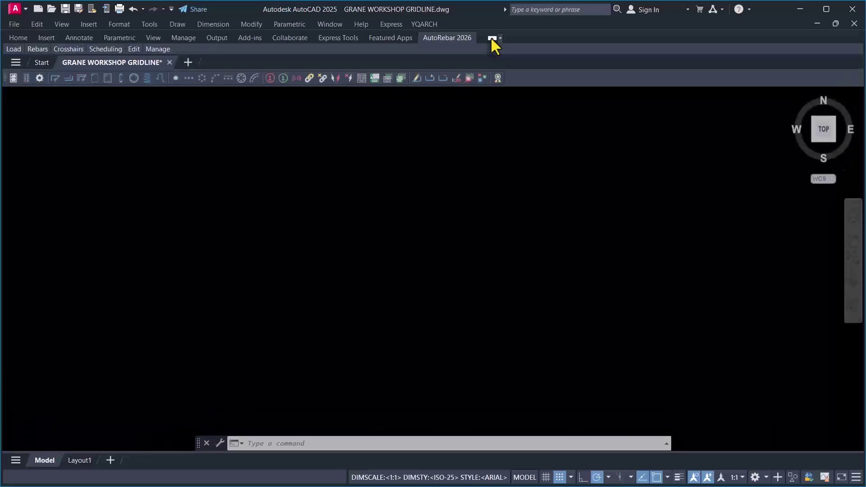
click(492, 39)
click(492, 39)
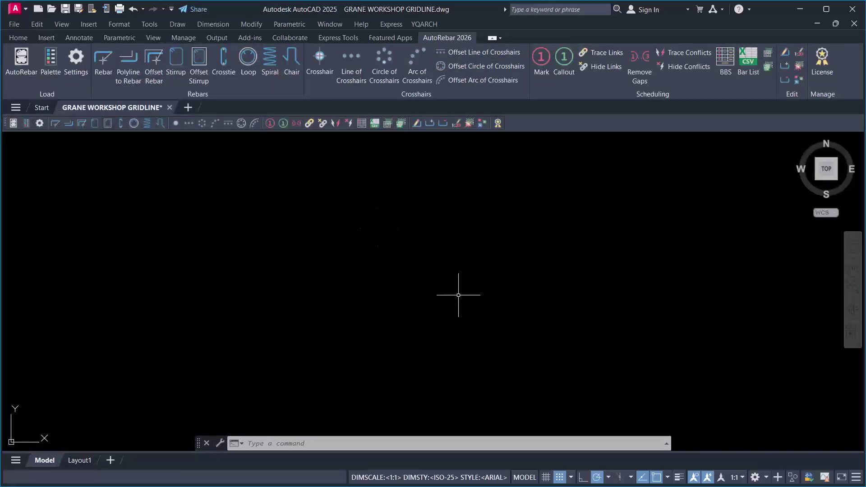
click(318, 153)
click(85, 301)
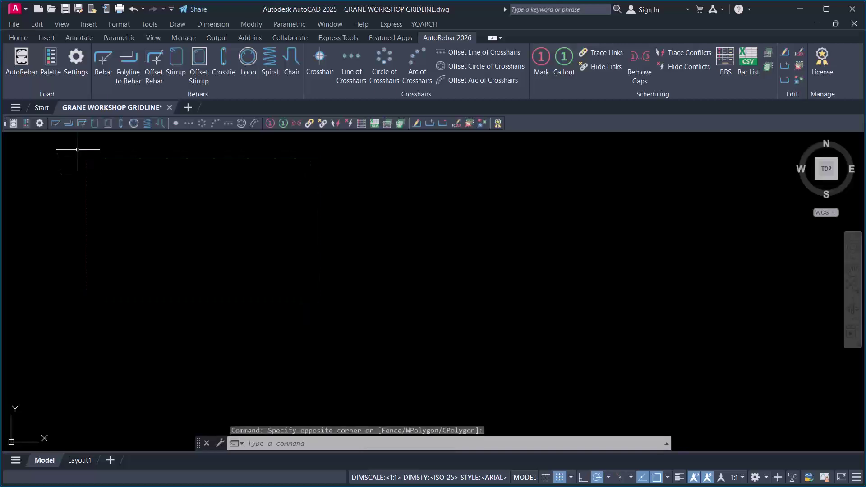
Step: Review the AutoRebar unit settings and annotation scales, keeping millimeters as the model units, and accept the options
click(80, 68)
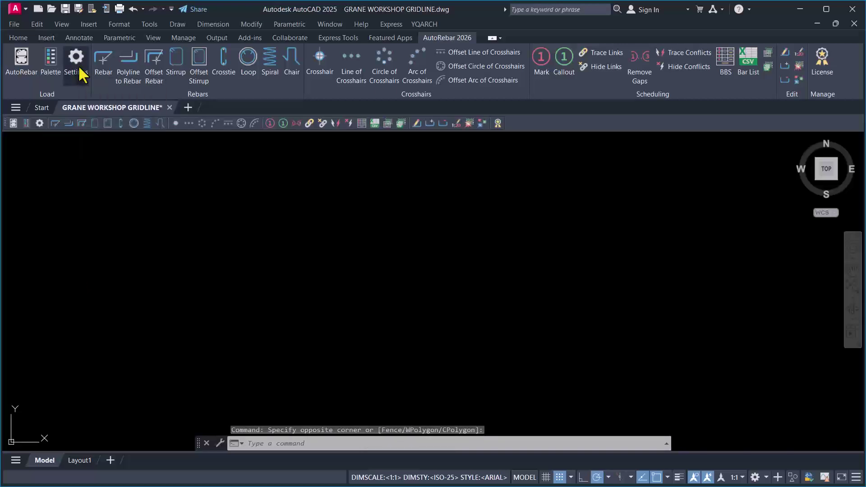
drag(272, 115, 422, 107)
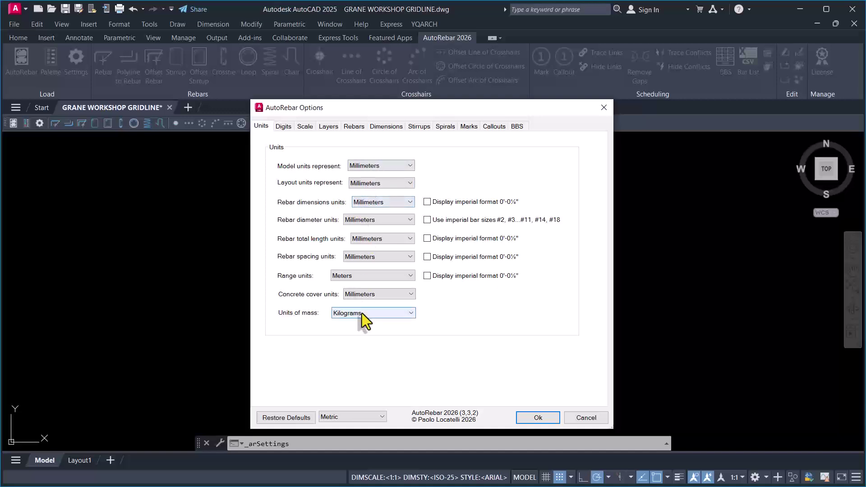
click(397, 165)
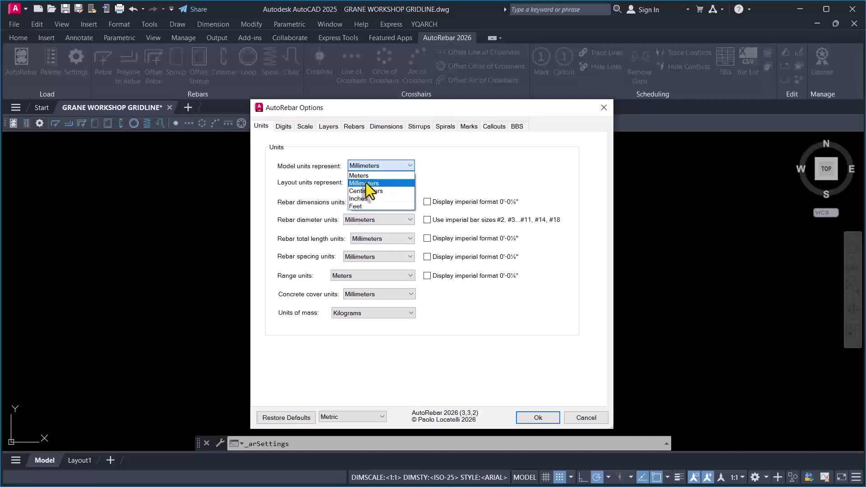
click(434, 165)
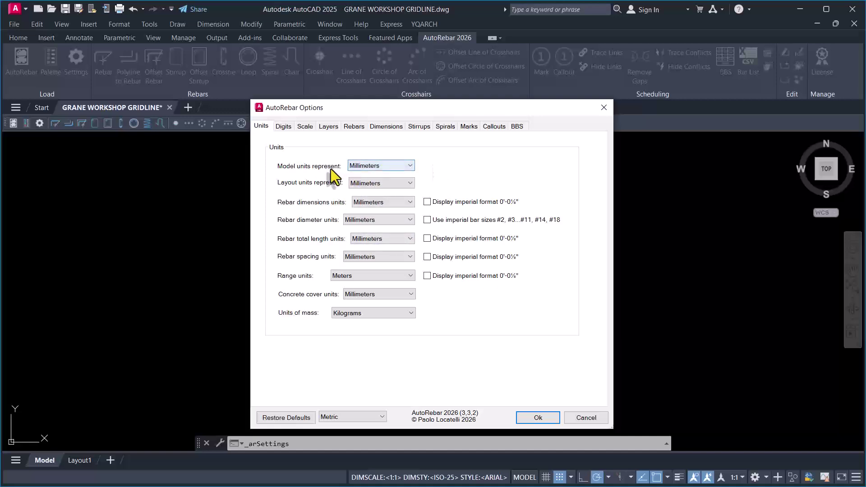
click(300, 127)
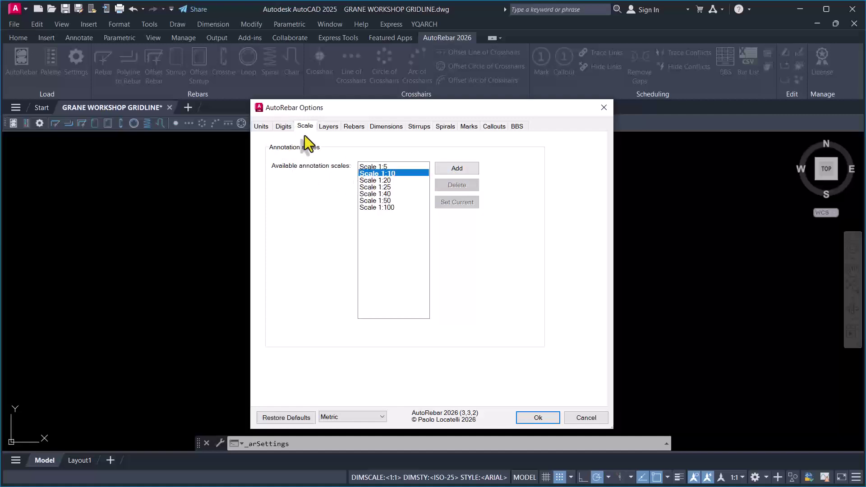
click(536, 418)
click(373, 199)
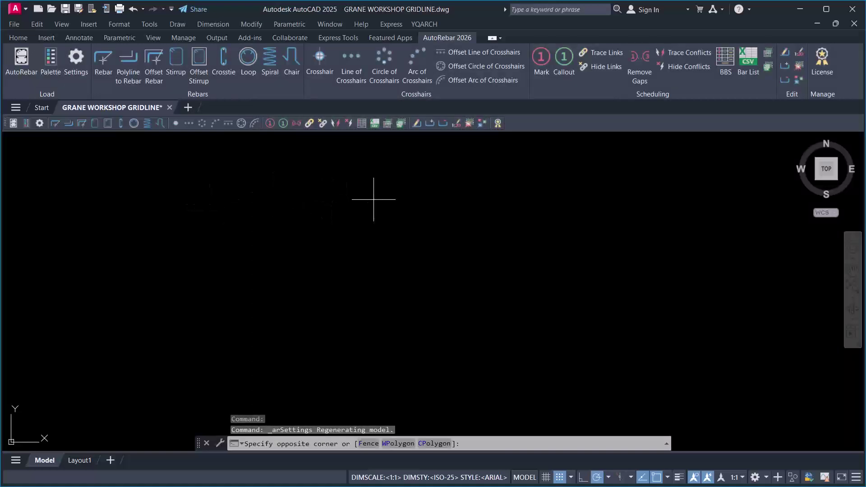
click(247, 277)
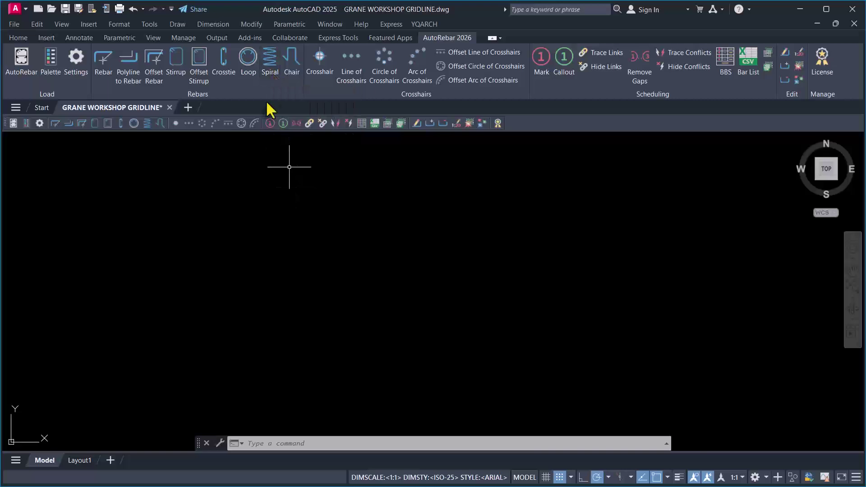
Step: Draw a horizontal spiral rebar 5000 mm long with 10 mm bar diameter, 500 mm outside diameter and 150 mm pitch
click(270, 73)
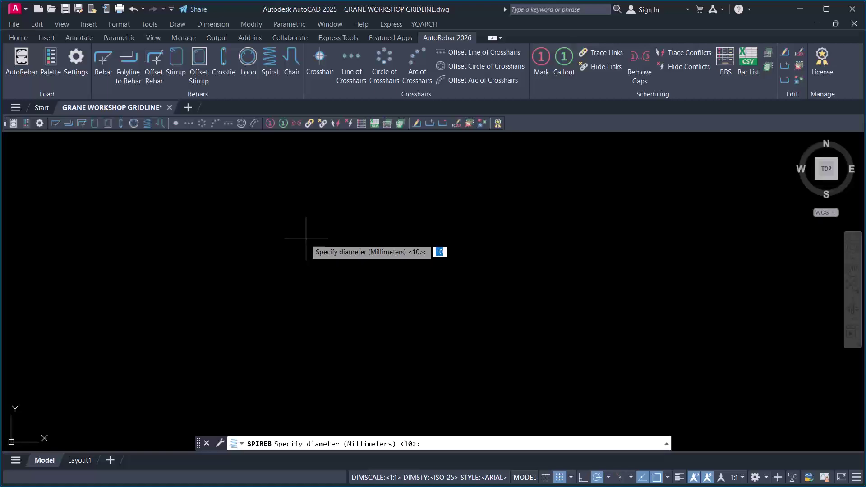
key(Return)
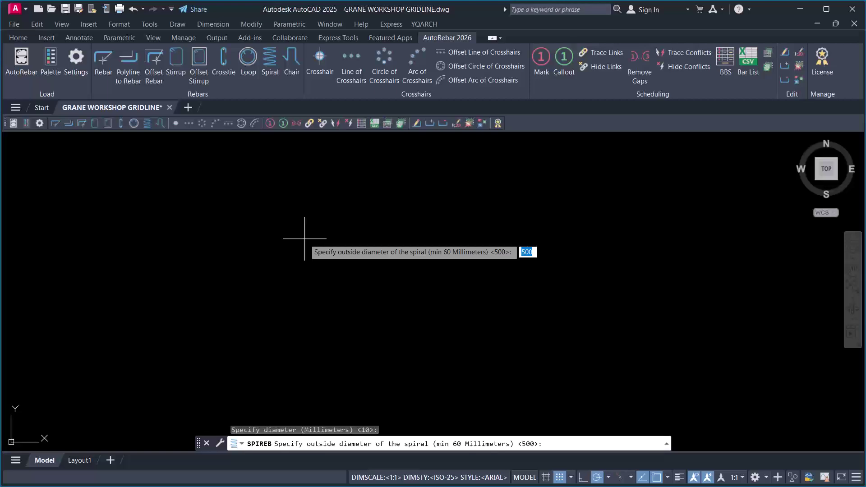
key(Return)
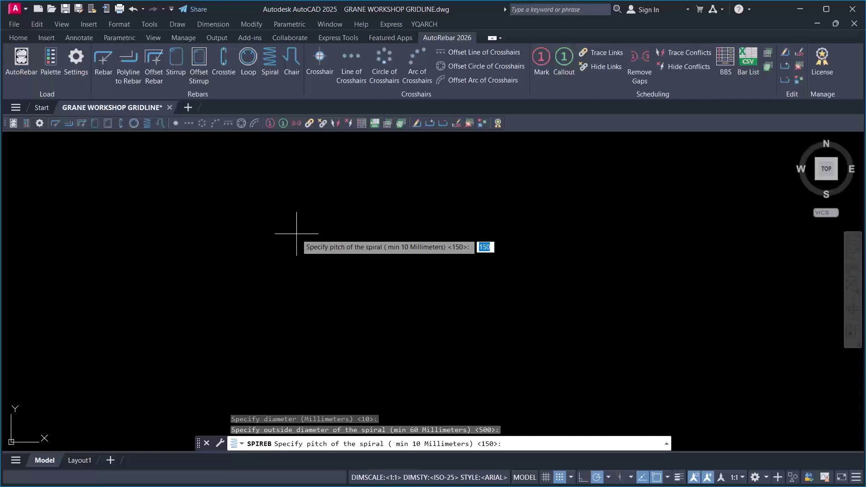
key(Return)
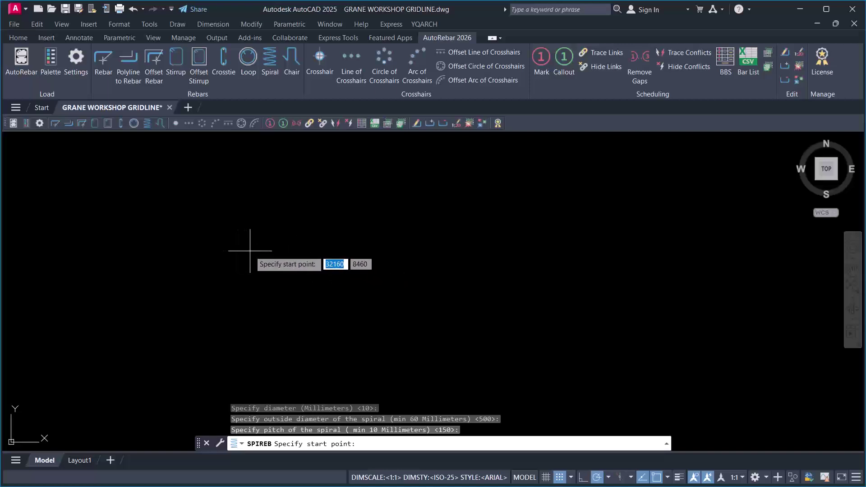
click(248, 249)
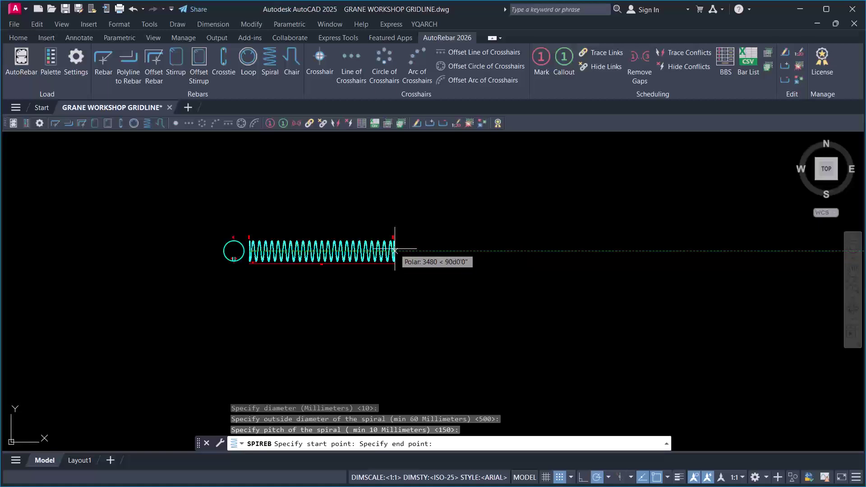
text(5)
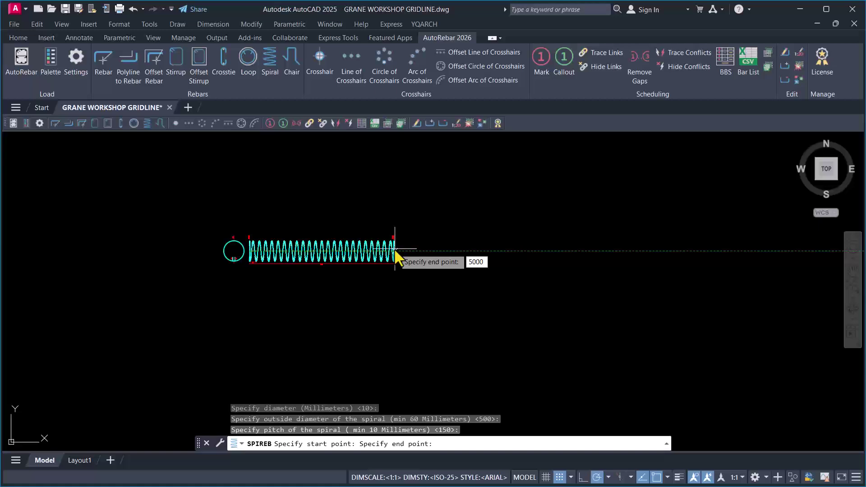
text(000)
key(Return)
scroll(245, 259, up, 4)
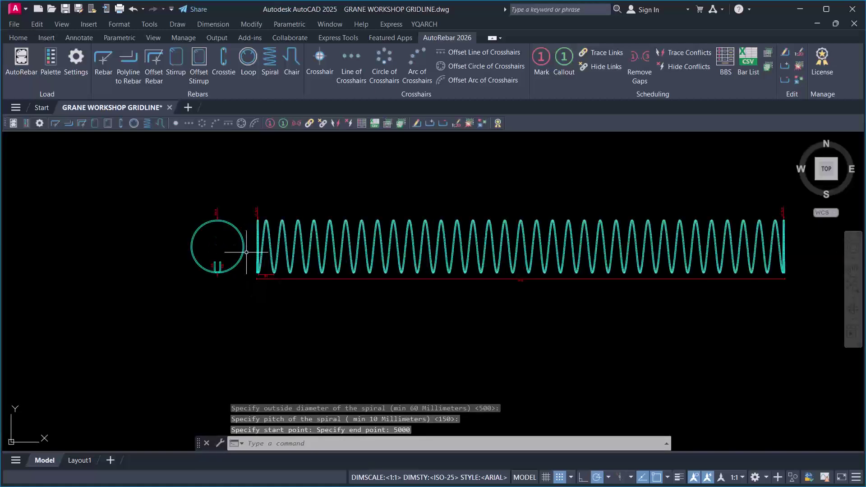
Step: Examine the spiral's elevation and its circular section, including the end hooks, pitch, outside diameter and extra-turn annotations
scroll(605, 275, up, 2)
scroll(560, 300, down, 2)
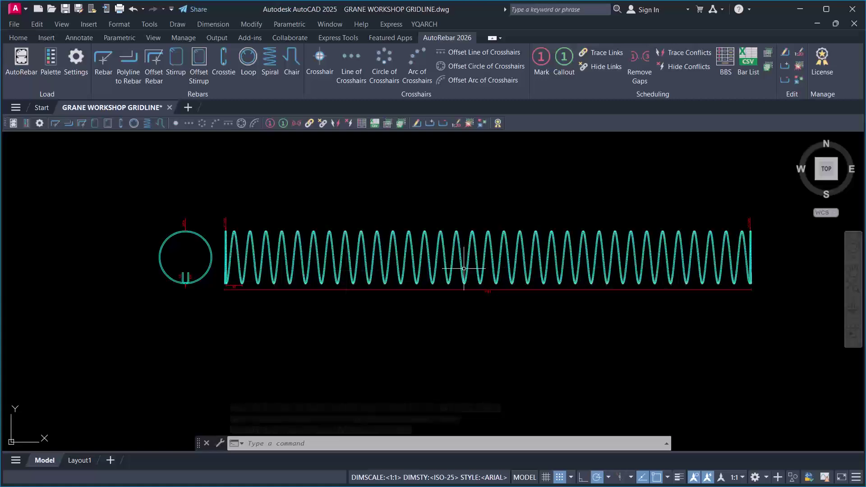
scroll(221, 260, up, 2)
scroll(158, 228, down, 2)
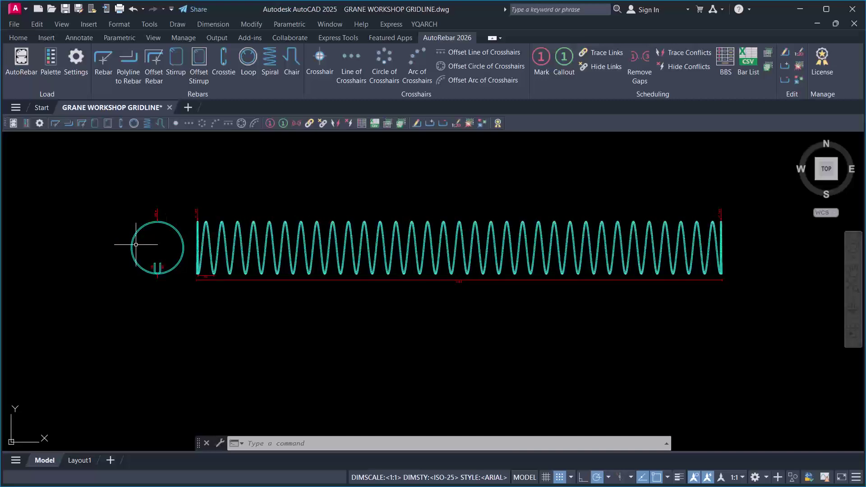
scroll(135, 248, up, 4)
scroll(135, 249, up, 2)
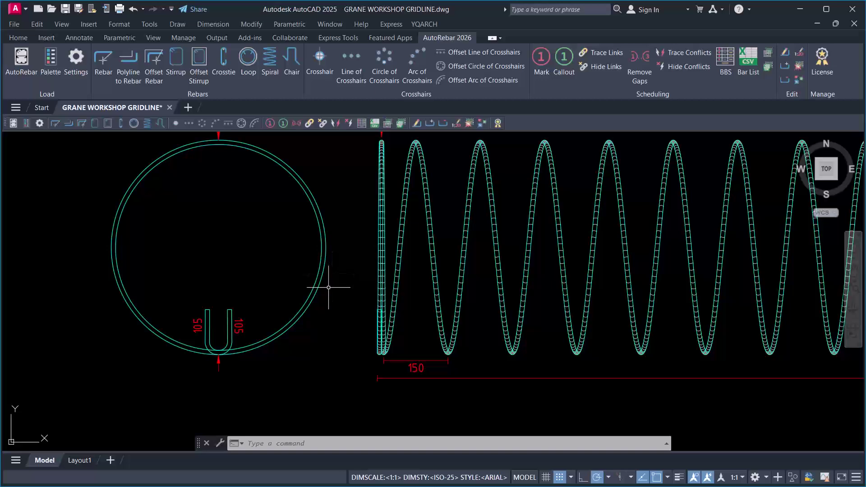
scroll(328, 286, down, 3)
scroll(293, 307, up, 3)
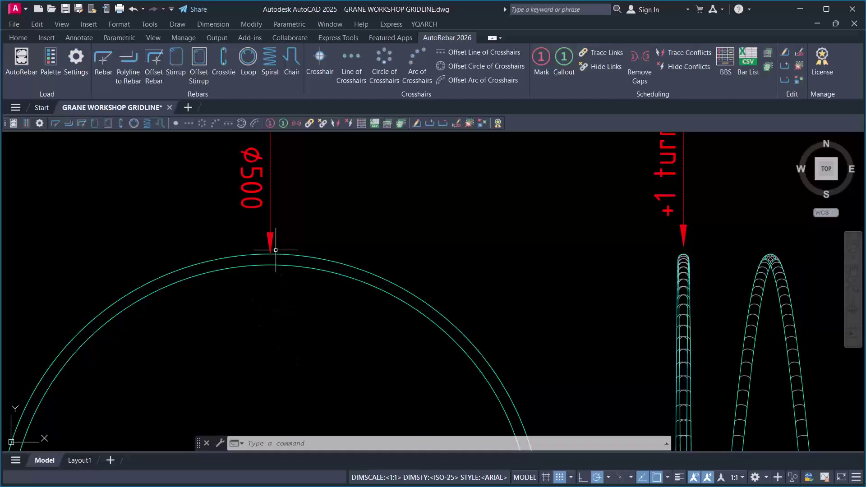
scroll(266, 208, down, 5)
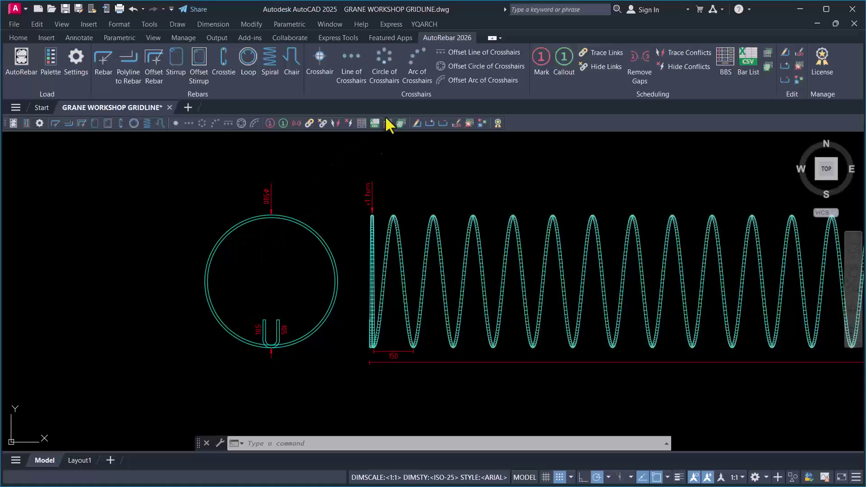
Step: Place a circle of 20 mm bar crosshairs at 250 mm spacing, centred in the spiral's circular section with a radius of about 230 mm
click(384, 77)
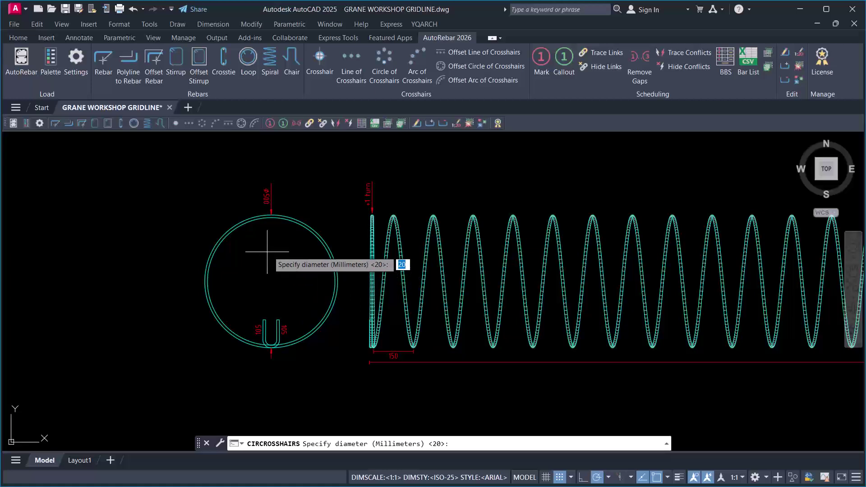
key(Return)
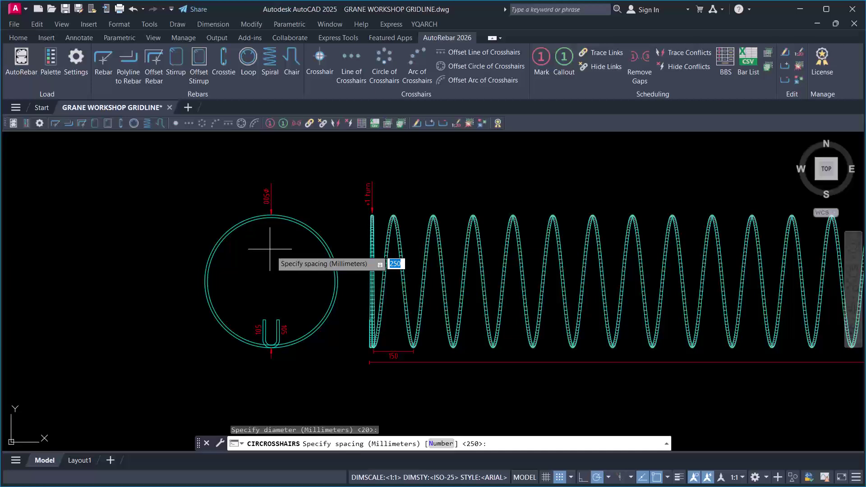
key(Return)
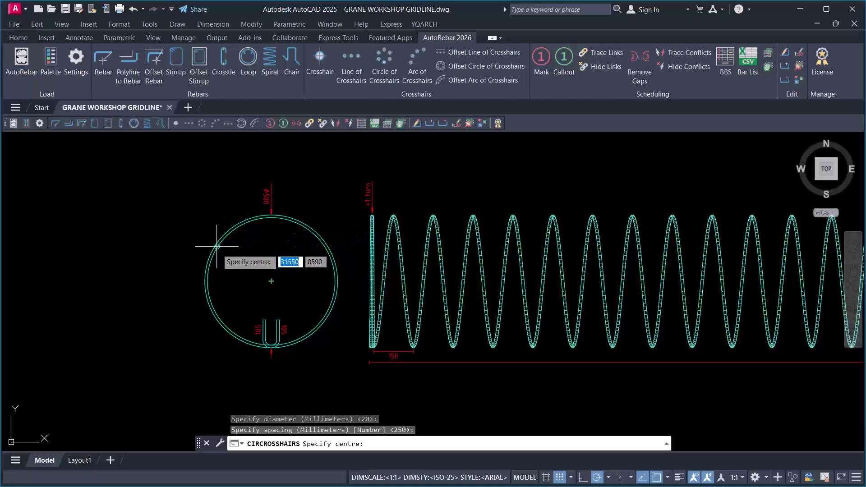
click(271, 291)
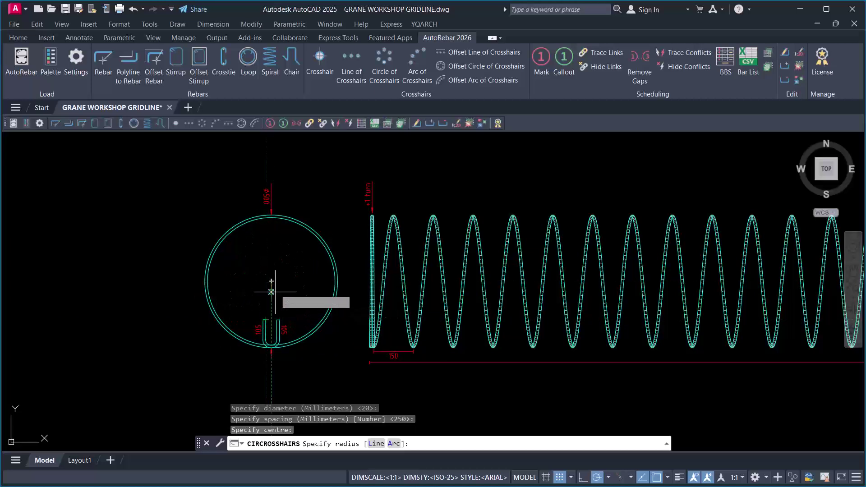
scroll(269, 337, up, 2)
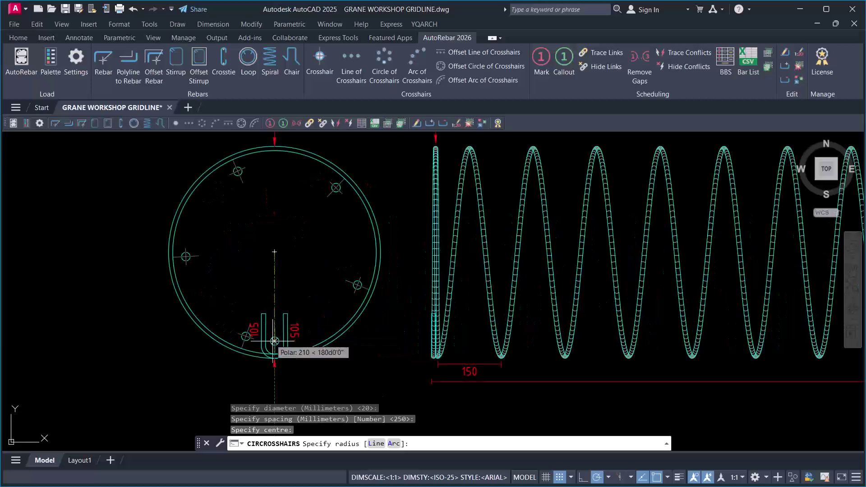
scroll(275, 345, up, 2)
scroll(278, 351, up, 1)
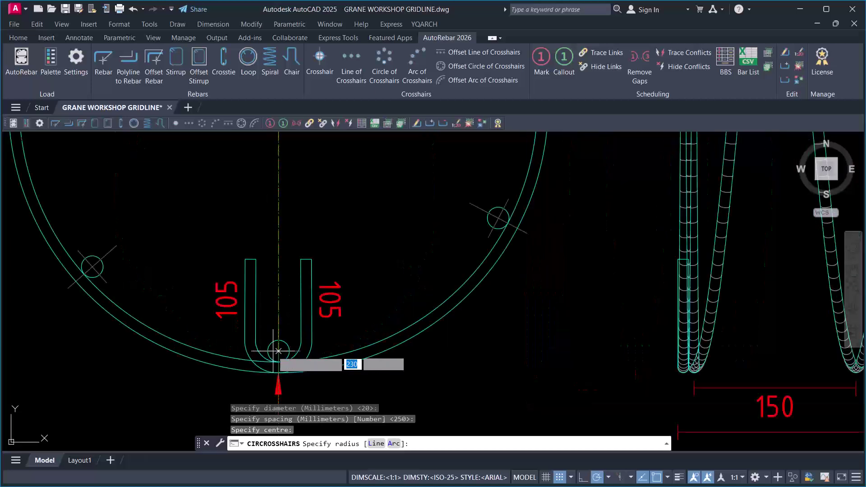
scroll(279, 351, up, 2)
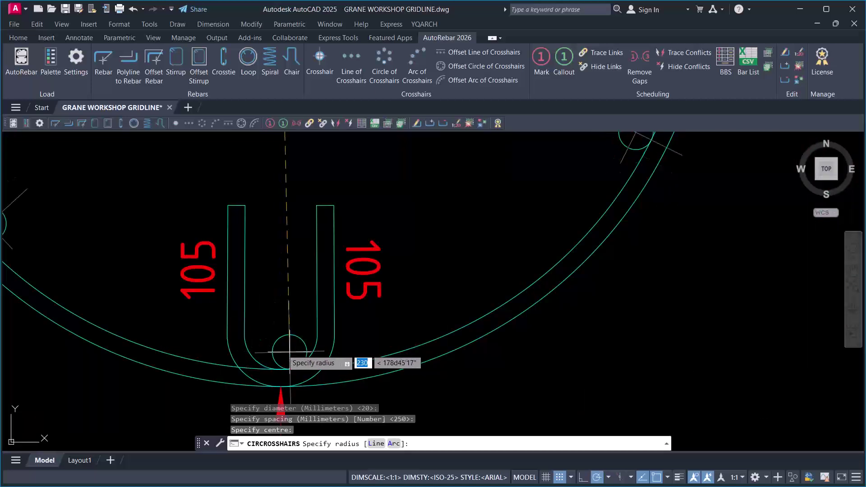
key(Return)
Step: Inspect the longitudinal bar crosshairs inside the circular section and compare them with the spiral's elevation
scroll(272, 352, down, 6)
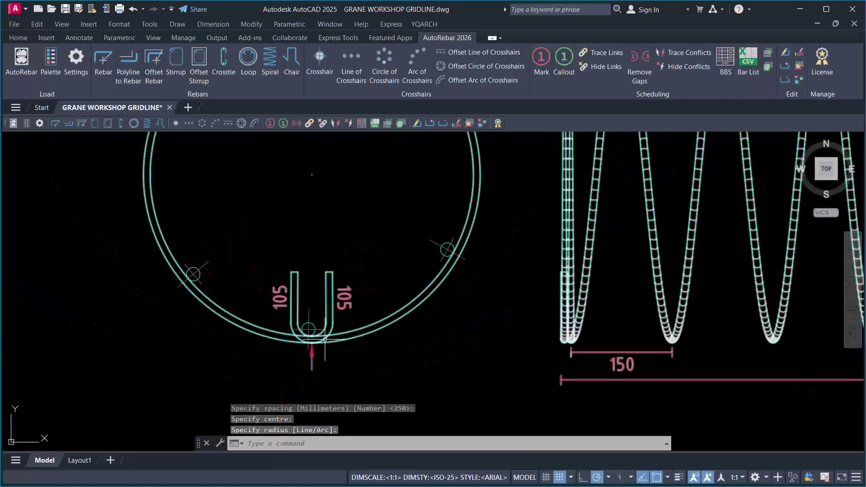
scroll(333, 331, up, 2)
scroll(332, 330, up, 2)
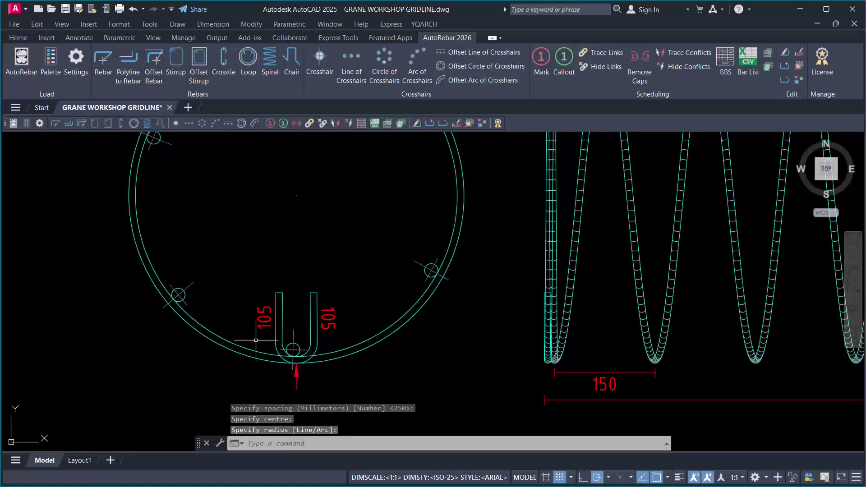
scroll(255, 340, down, 2)
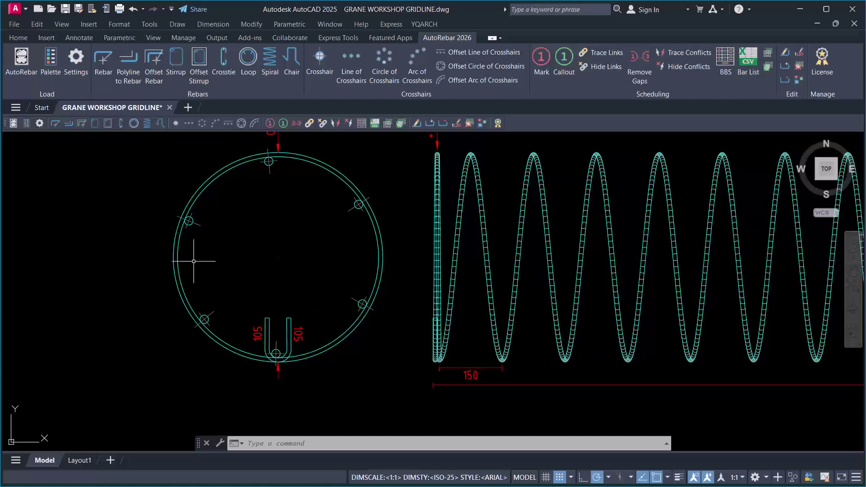
scroll(228, 300, down, 2)
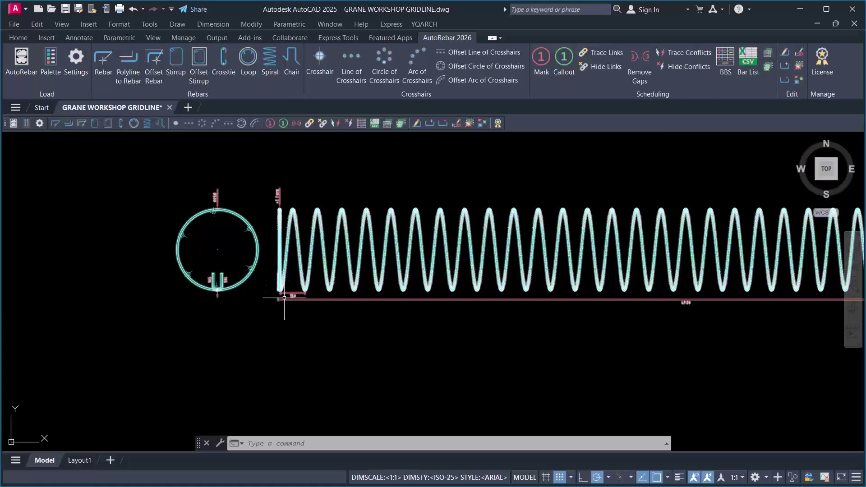
scroll(252, 262, up, 2)
scroll(225, 260, down, 3)
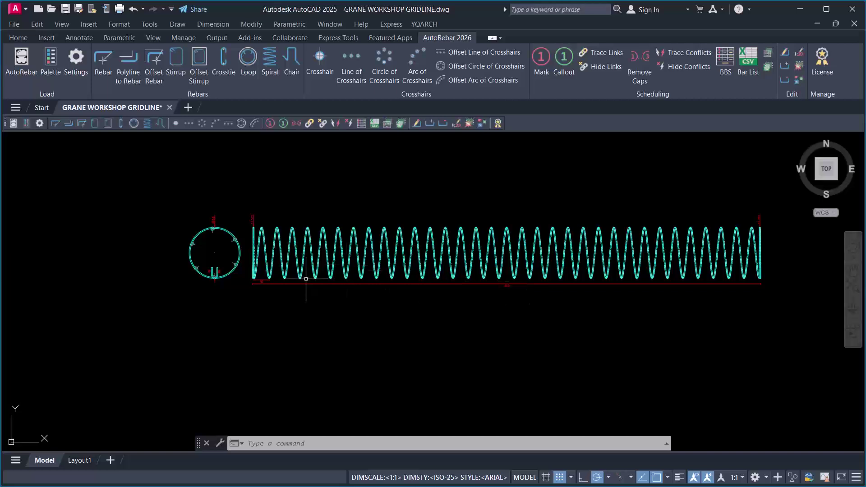
scroll(305, 276, up, 1)
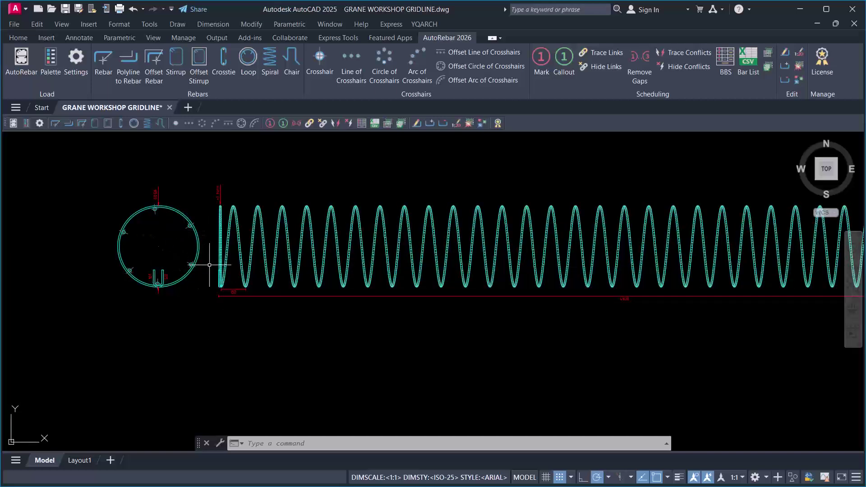
scroll(285, 224, down, 1)
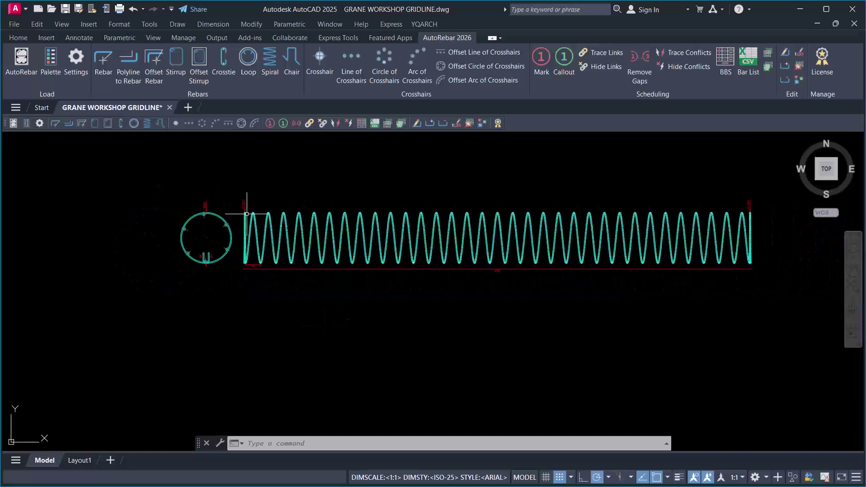
Step: Start a 20 mm diameter rebar below the spiral's near end with a 300 mm leg running straight down
click(100, 63)
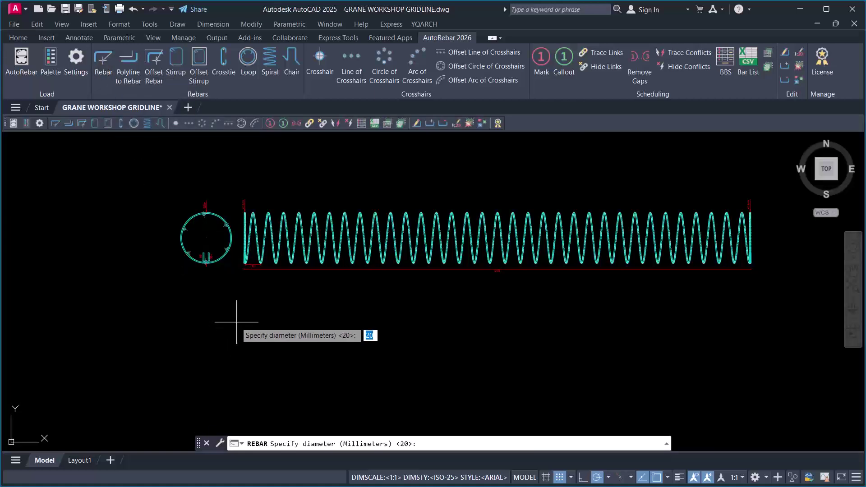
key(Return)
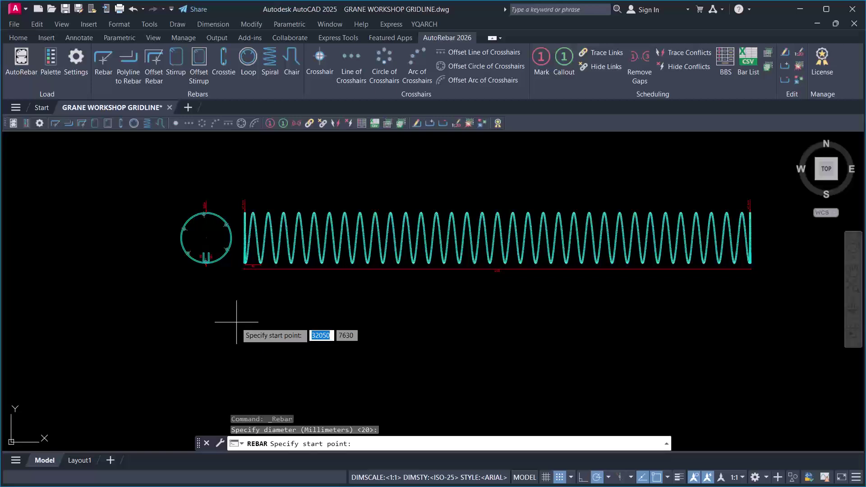
scroll(243, 313, up, 2)
scroll(240, 303, up, 3)
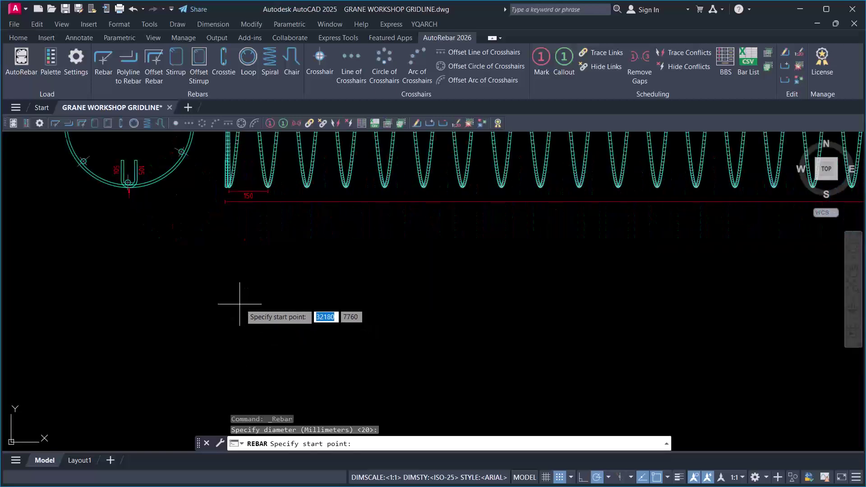
scroll(240, 303, down, 2)
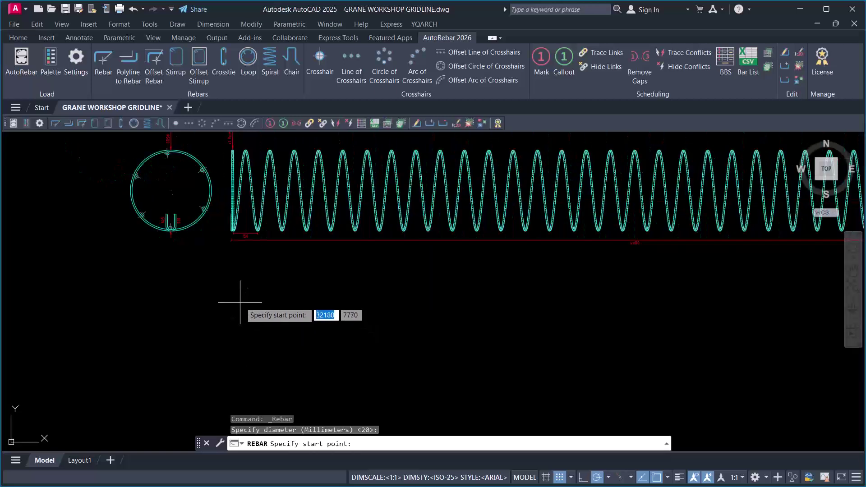
click(240, 275)
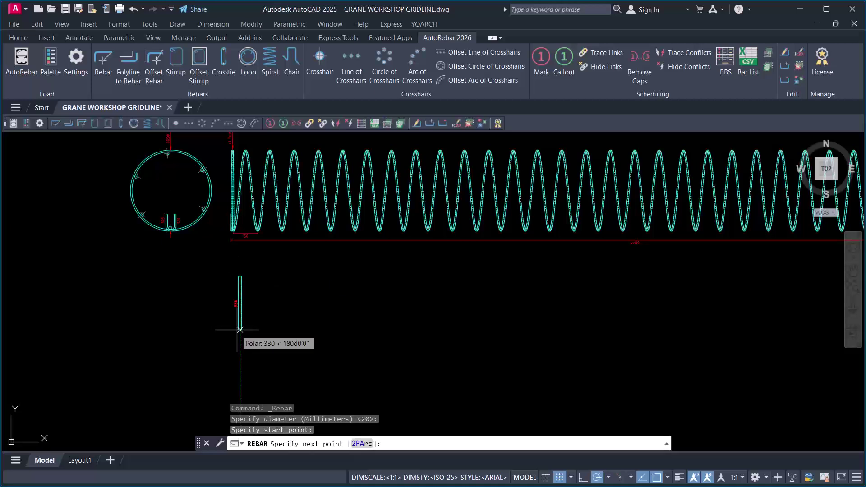
text(3)
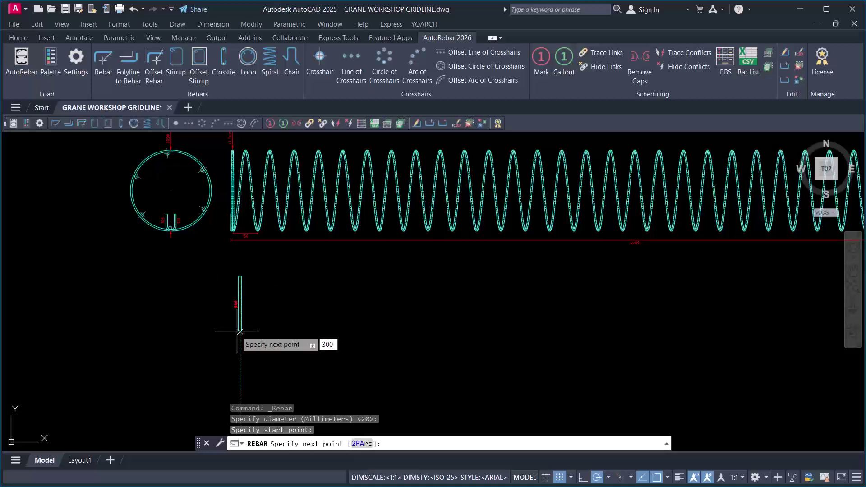
text(00)
key(Return)
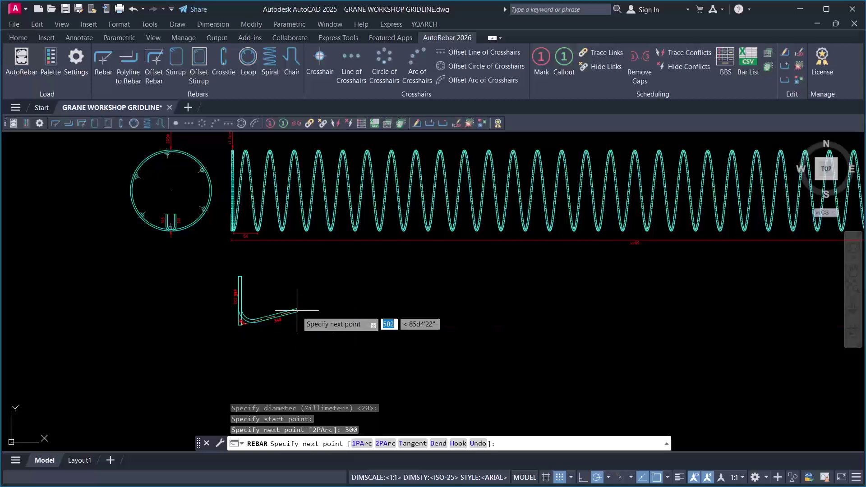
Step: Continue the rebar with a 5500 mm horizontal run and a 300 mm upward end leg, and finish the bar
scroll(250, 320, down, 2)
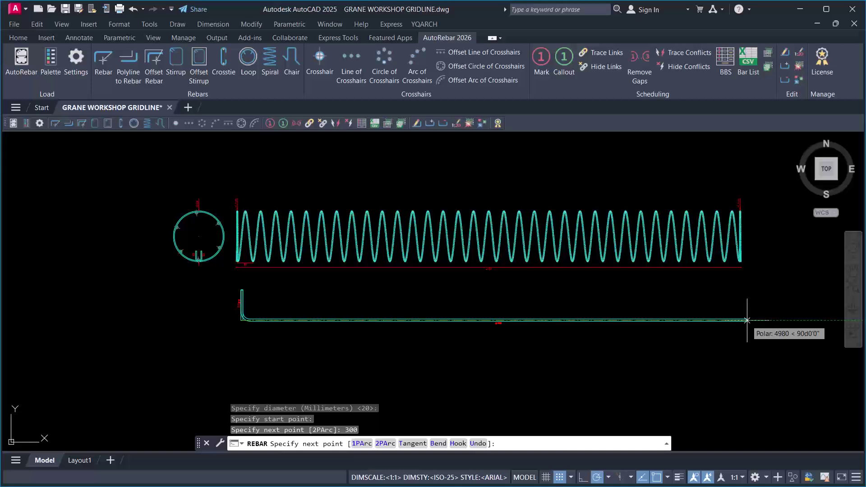
text(5)
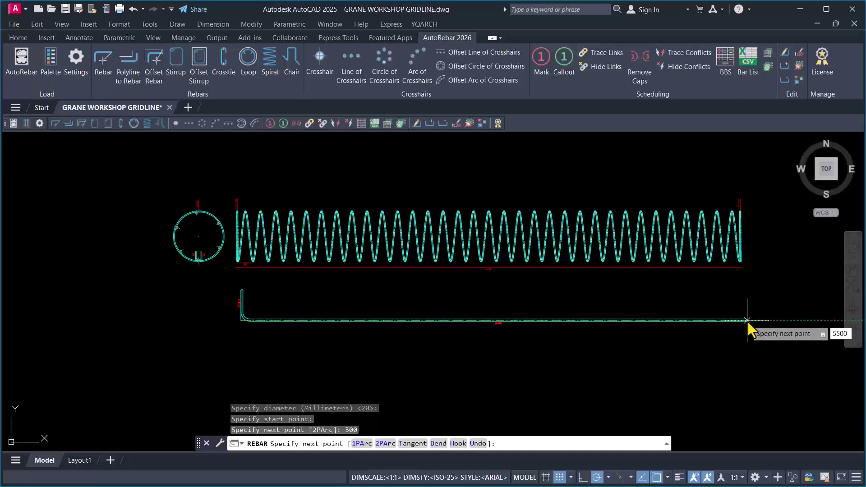
text(500)
key(Return)
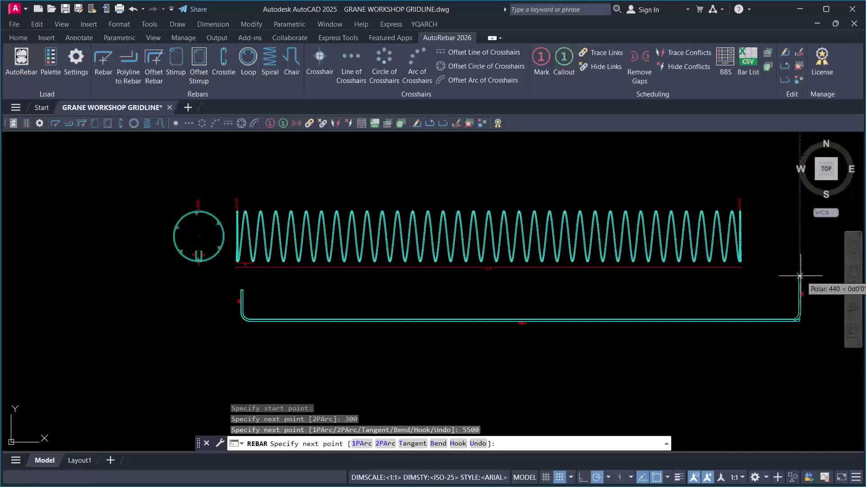
text(00)
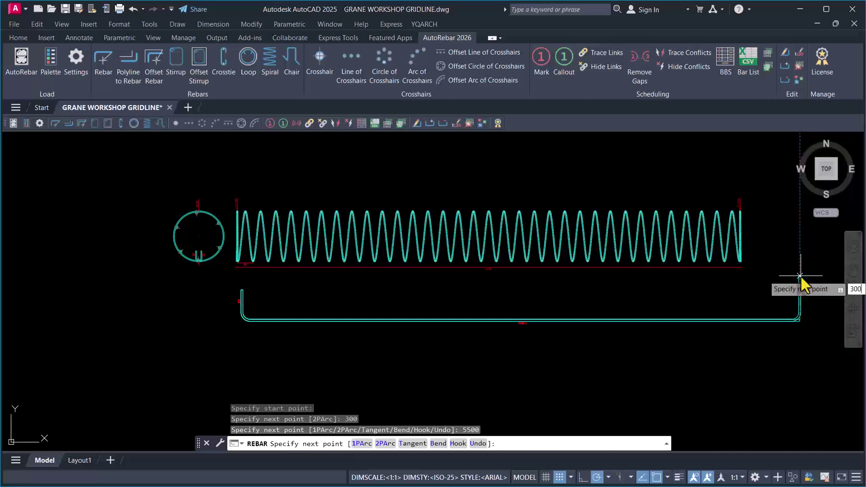
key(Return)
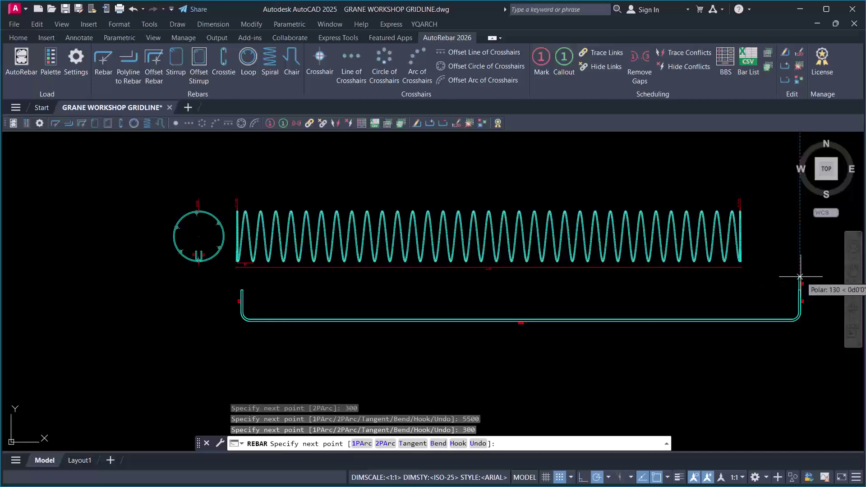
right_click(716, 294)
click(736, 301)
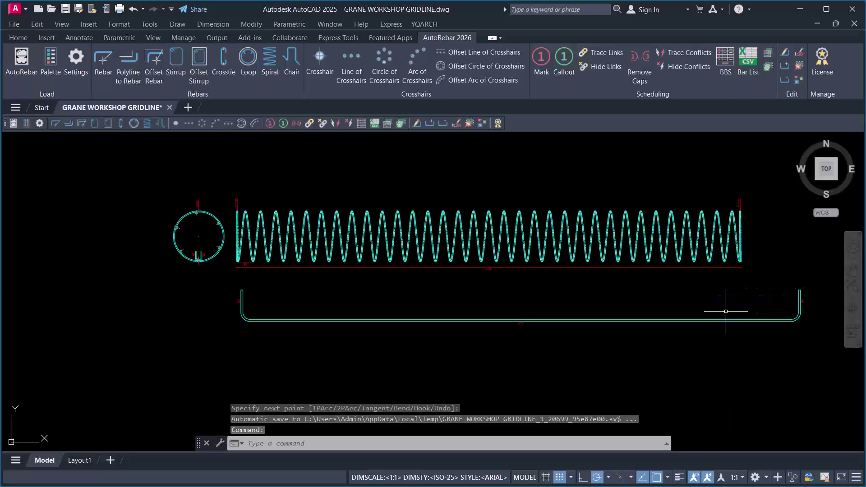
Step: Copy the bent longitudinal bar from below the spiral up to just inside the spiral's upper edge
scroll(571, 322, up, 5)
scroll(400, 289, down, 3)
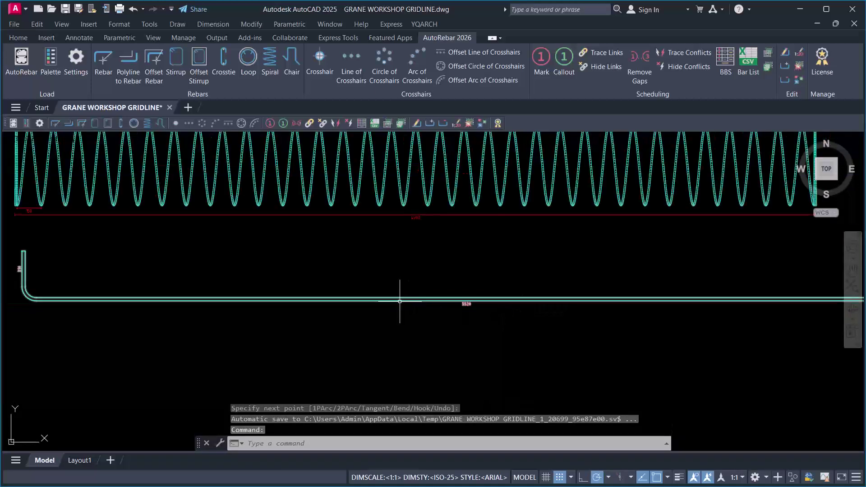
scroll(421, 283, down, 4)
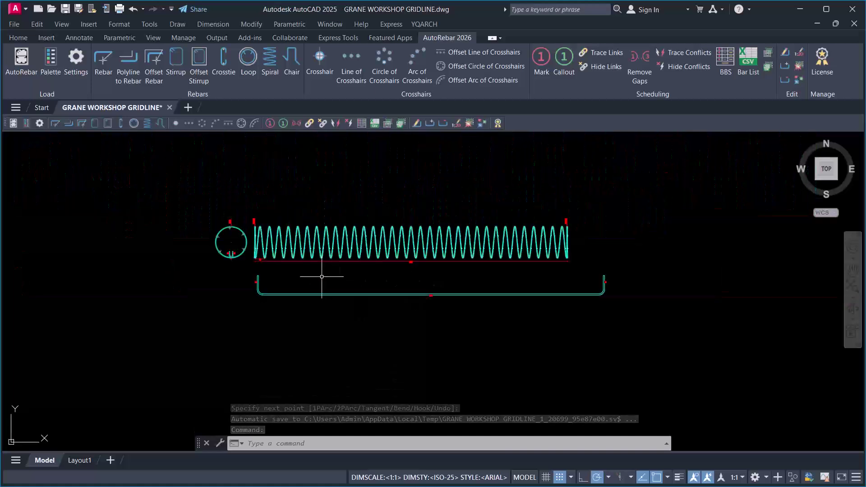
click(309, 280)
click(265, 321)
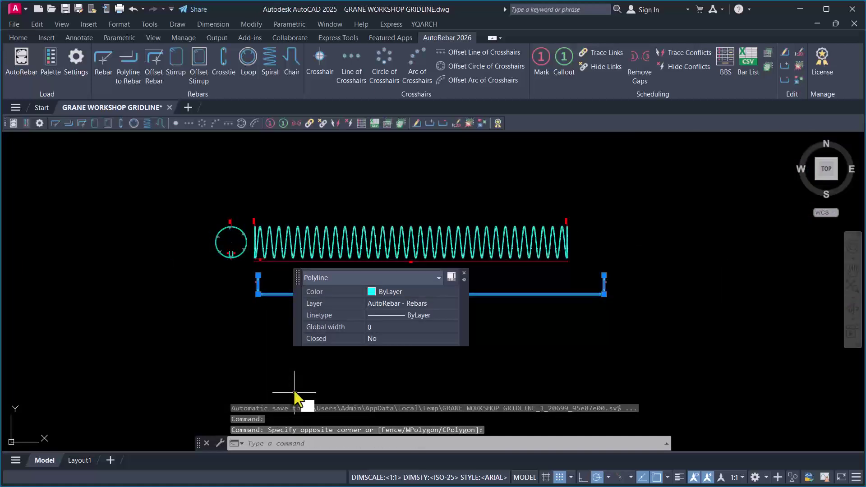
text(co)
key(Return)
scroll(280, 271, up, 5)
scroll(234, 360, down, 2)
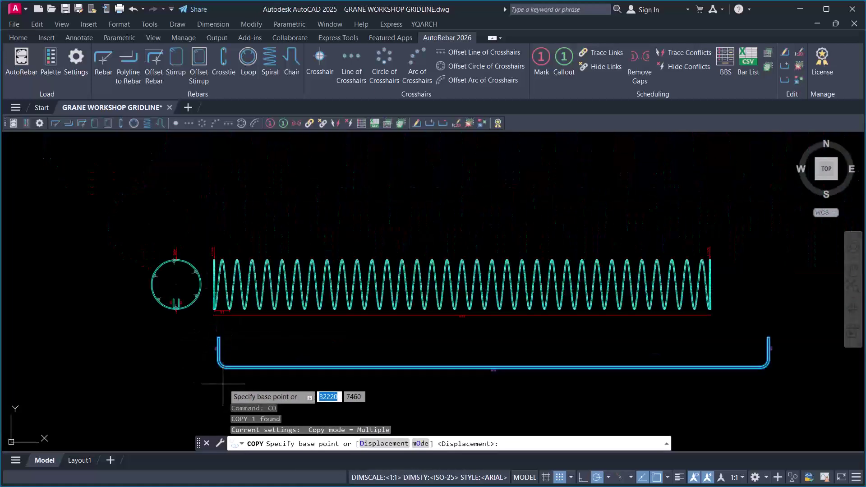
scroll(229, 374, up, 4)
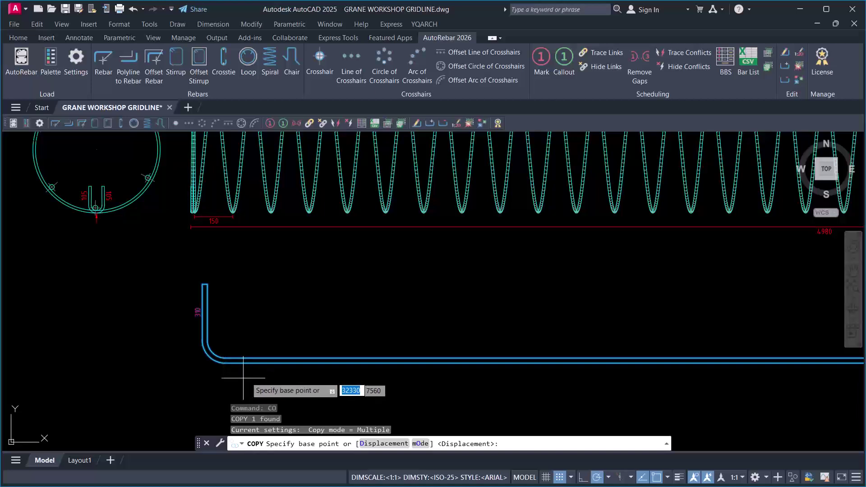
click(252, 360)
scroll(257, 333, down, 4)
scroll(247, 277, up, 6)
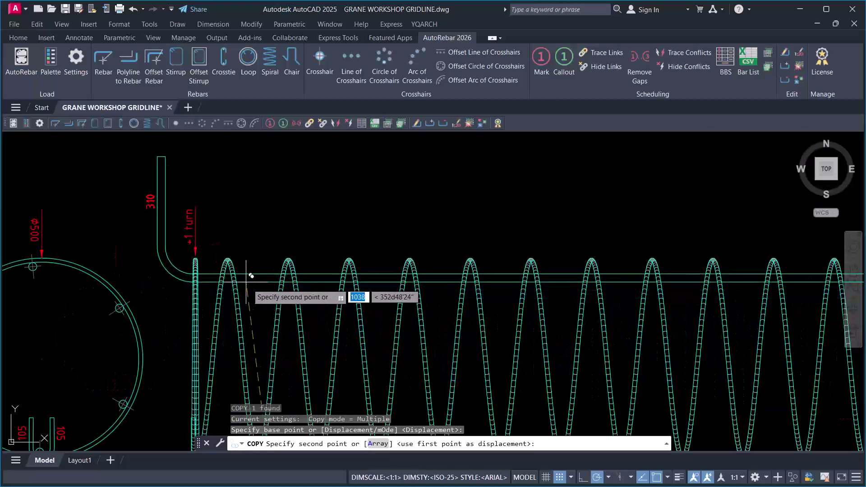
click(271, 271)
scroll(277, 270, down, 5)
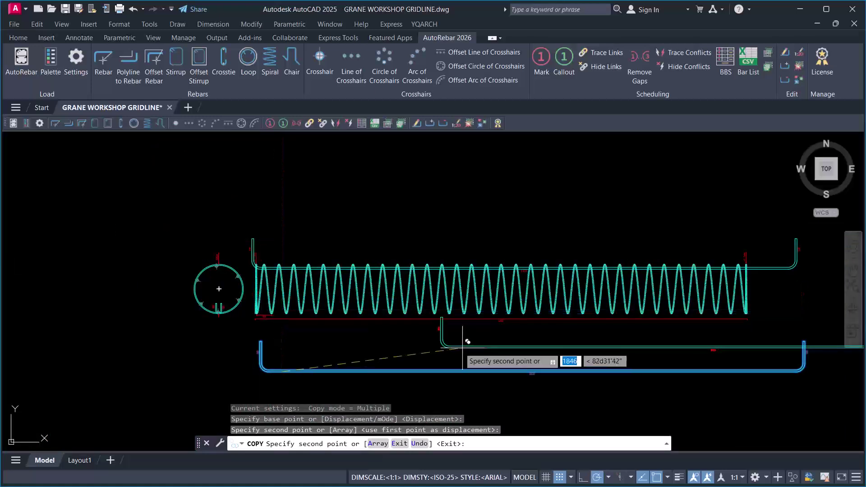
key(Escape)
Step: Erase the original bent bar below the spiral
drag(397, 348, 325, 377)
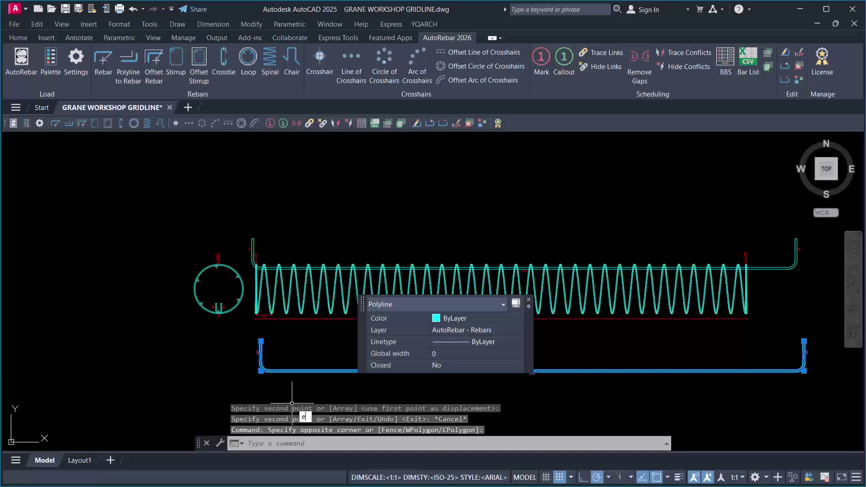
text(e)
key(Return)
Step: Mirror the upper longitudinal bar about the spiral's horizontal centreline, keeping the source bar
click(773, 288)
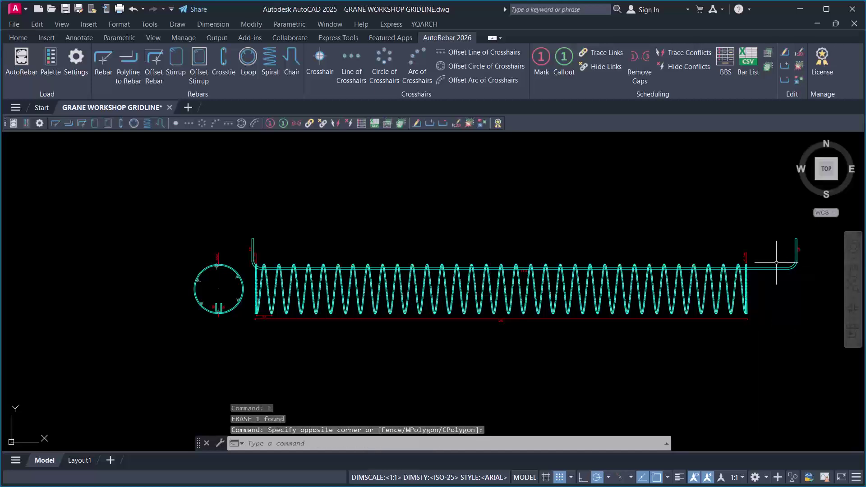
click(730, 284)
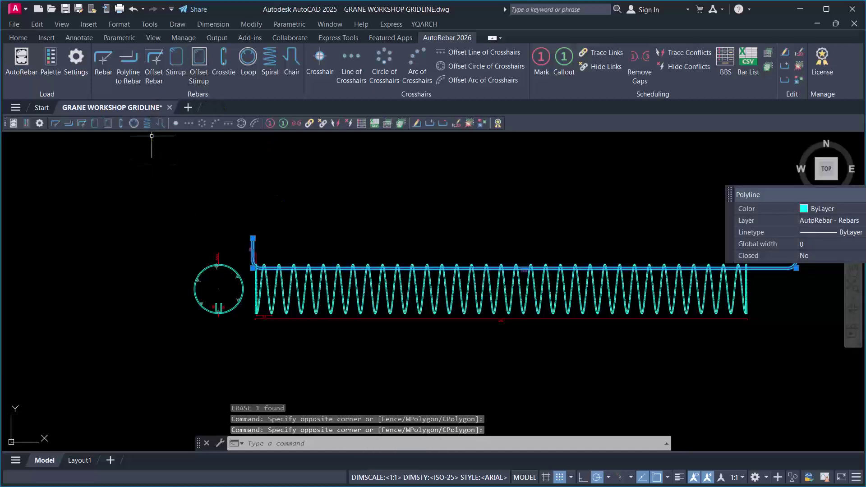
click(18, 37)
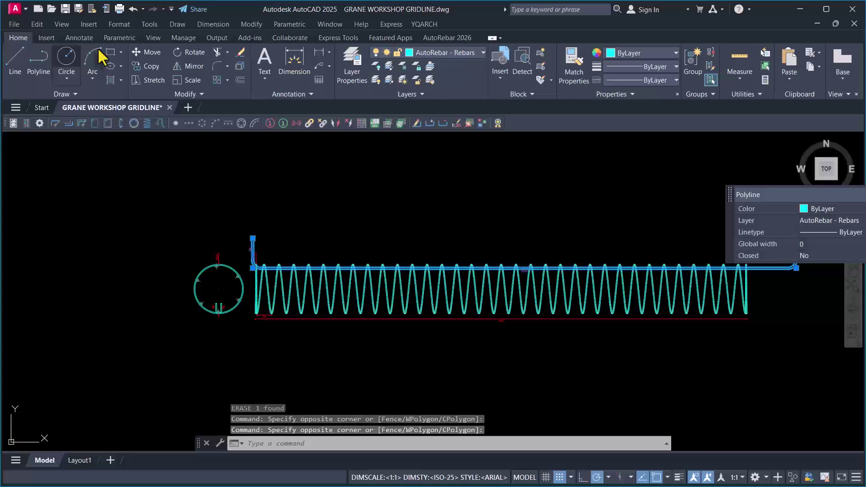
click(191, 68)
scroll(694, 284, up, 5)
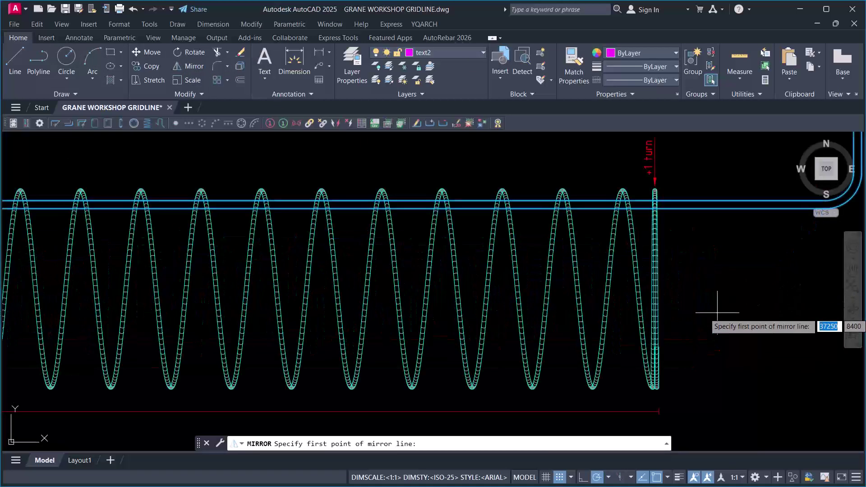
click(656, 288)
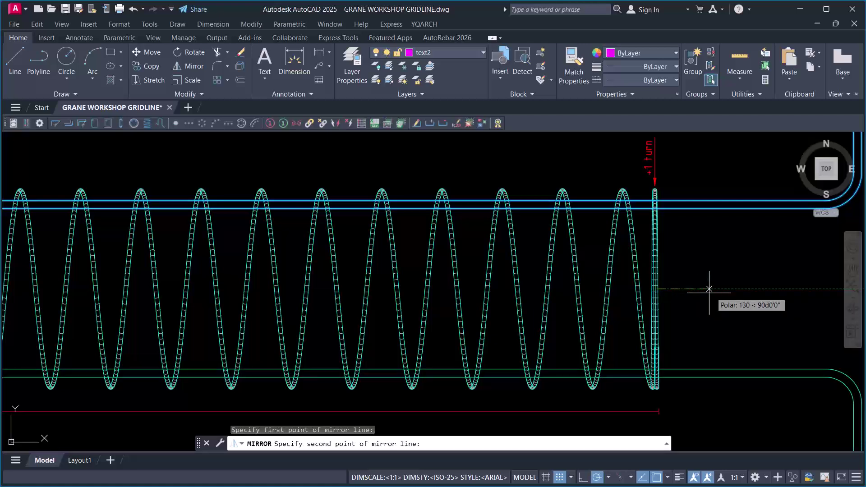
click(709, 289)
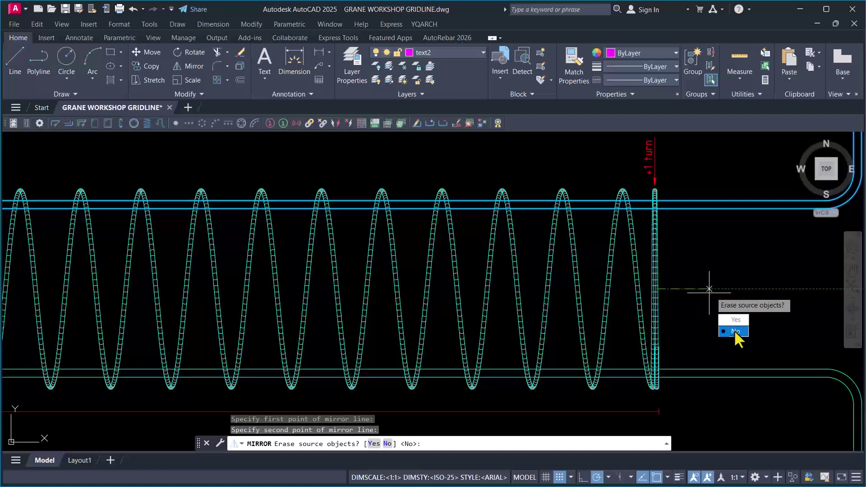
click(734, 330)
scroll(633, 245, down, 6)
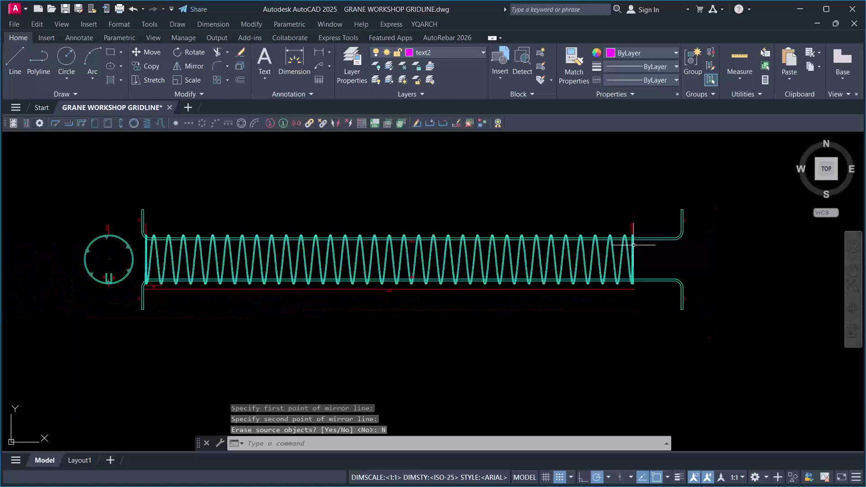
Step: Copy the lower longitudinal bar about 280 mm upward to form an intermediate bar inside the spiral
click(653, 295)
click(646, 284)
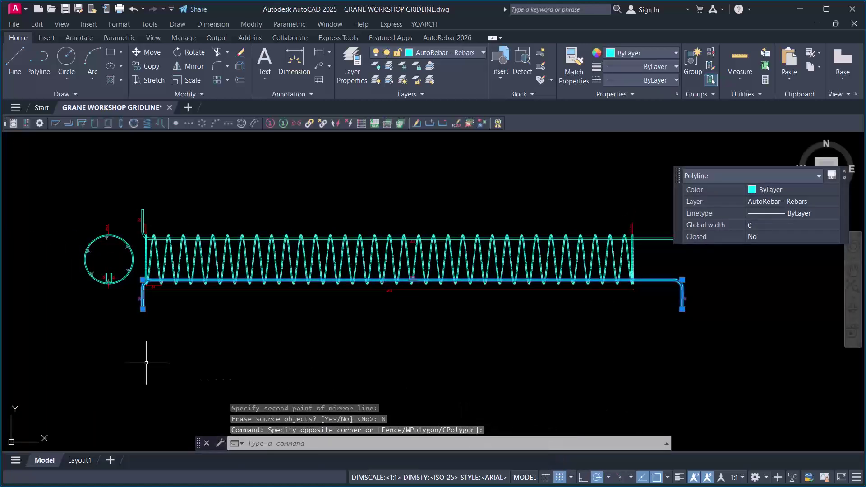
scroll(101, 270, up, 2)
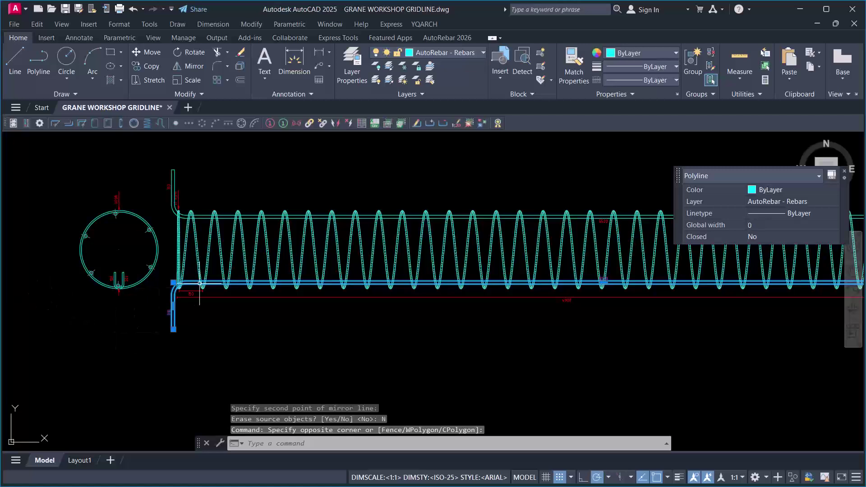
scroll(183, 329, down, 2)
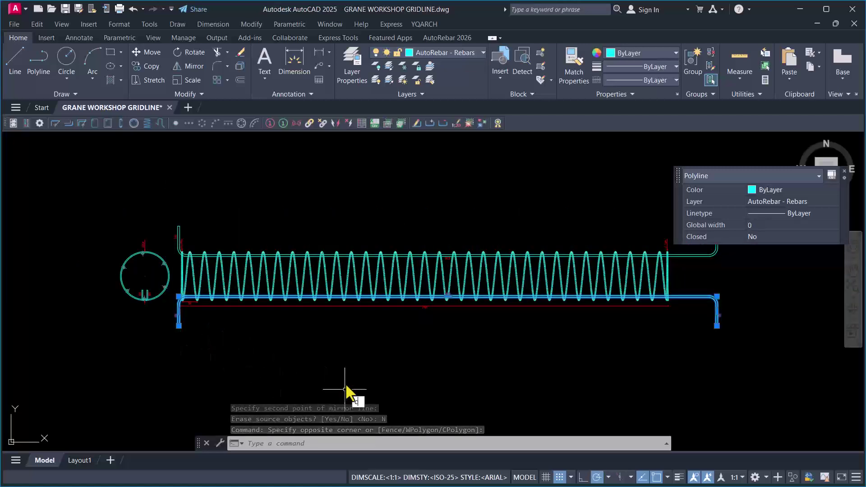
text(co)
key(Return)
scroll(647, 317, up, 3)
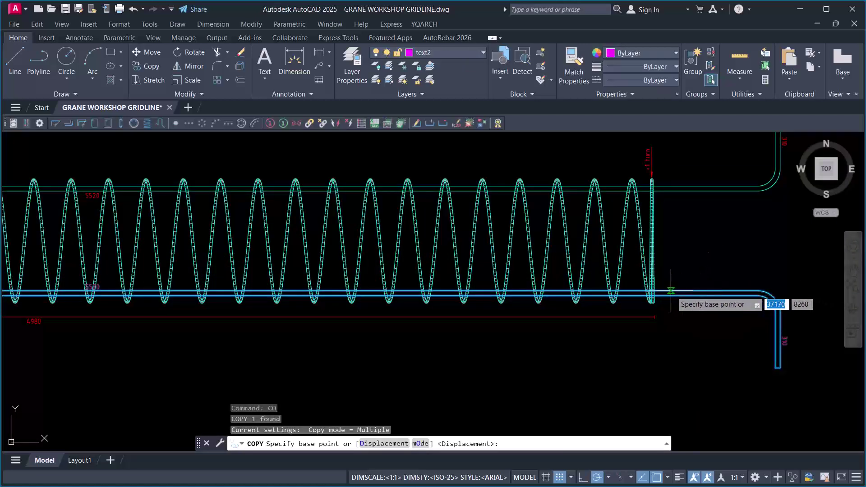
scroll(643, 298, up, 3)
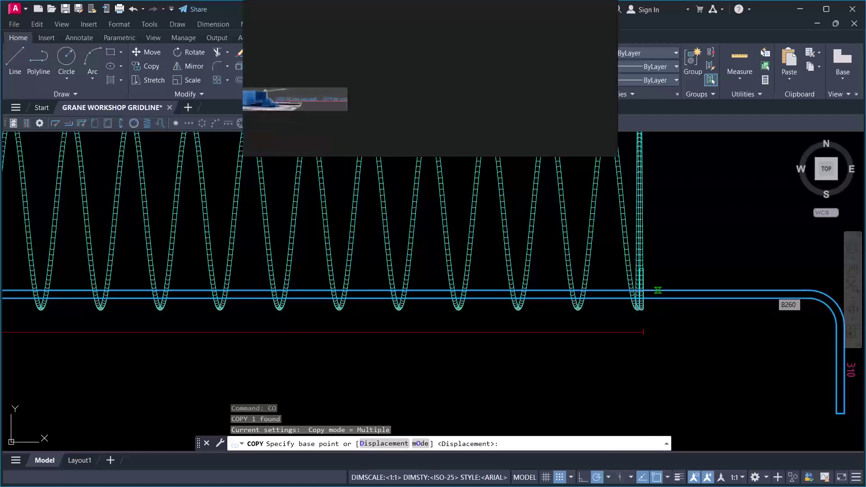
click(658, 292)
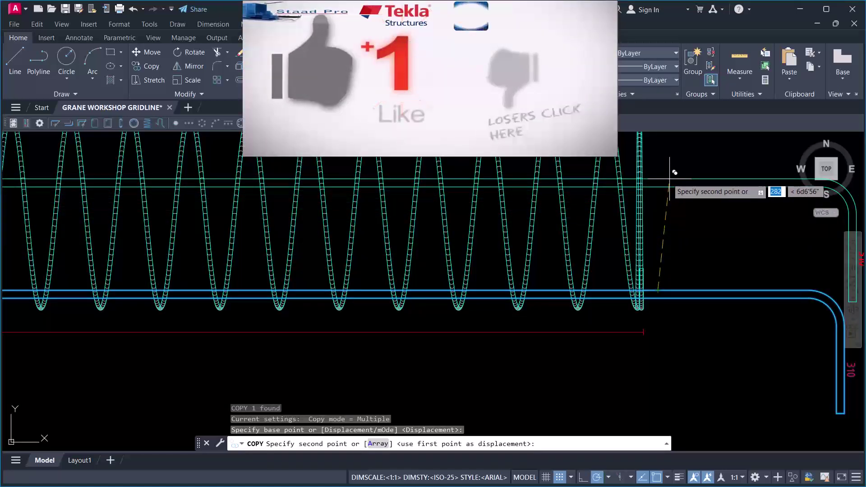
click(669, 175)
scroll(667, 227, down, 5)
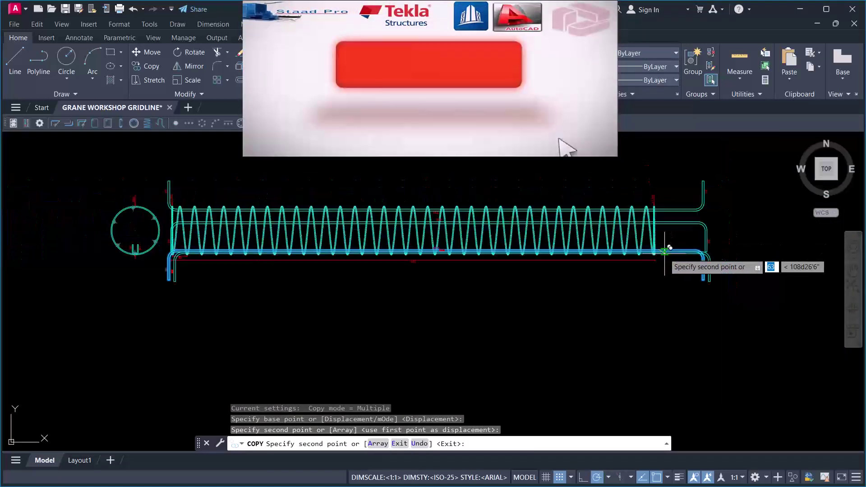
scroll(672, 236, up, 3)
key(Escape)
Step: Move the intermediate longitudinal bar straight down by about 30 mm
click(661, 204)
click(659, 252)
text(m)
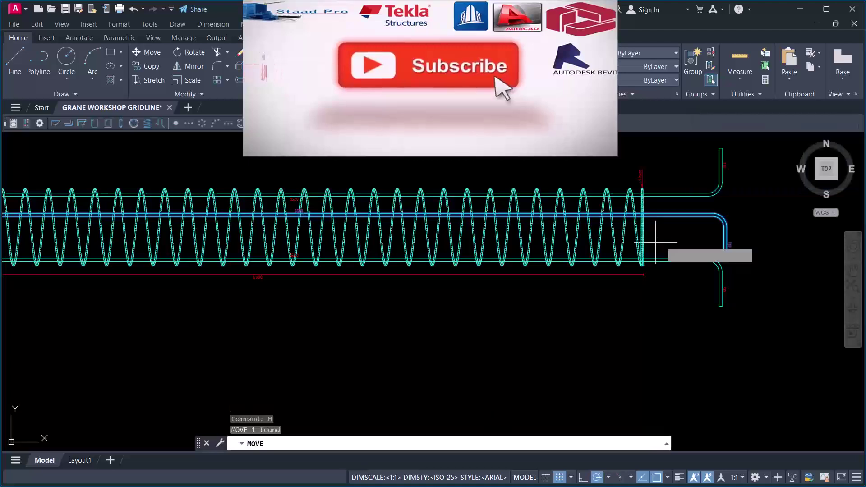
key(Return)
scroll(656, 228, up, 3)
click(650, 215)
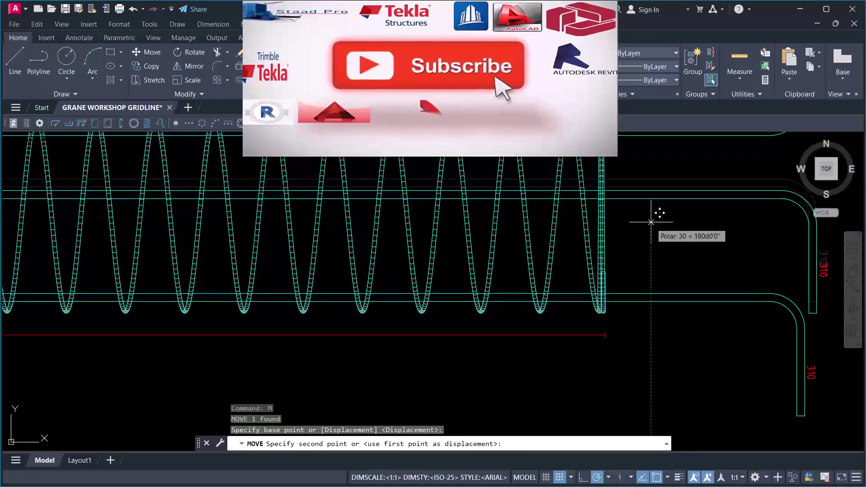
click(659, 213)
scroll(639, 241, down, 5)
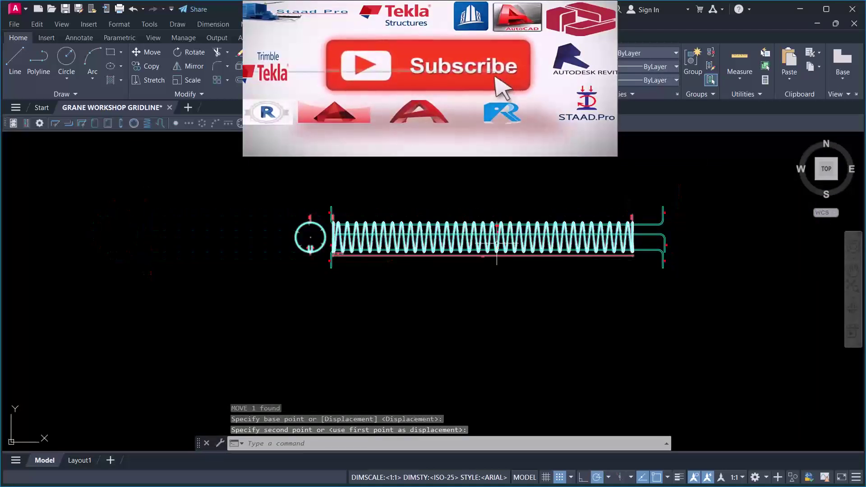
Step: Move the intermediate longitudinal bar 50 mm horizontally towards the circular section
scroll(266, 268, up, 2)
scroll(266, 268, up, 4)
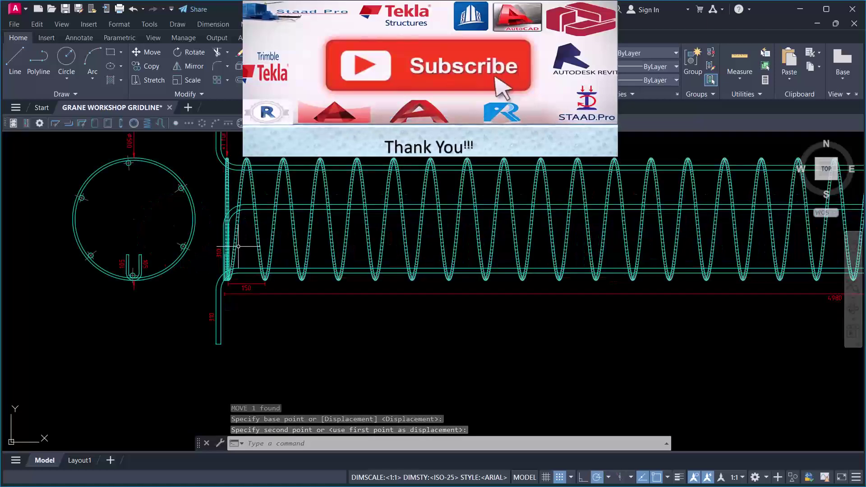
scroll(218, 219, down, 5)
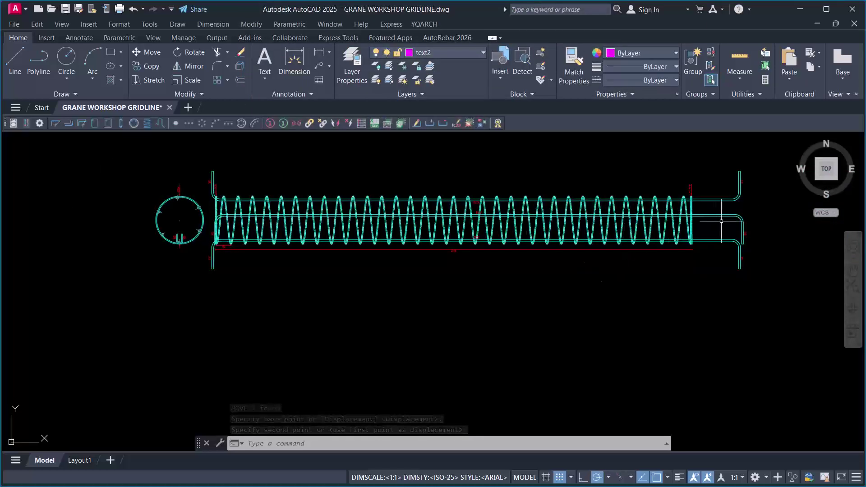
click(603, 261)
click(717, 210)
scroll(716, 211, up, 3)
text(m)
key(Return)
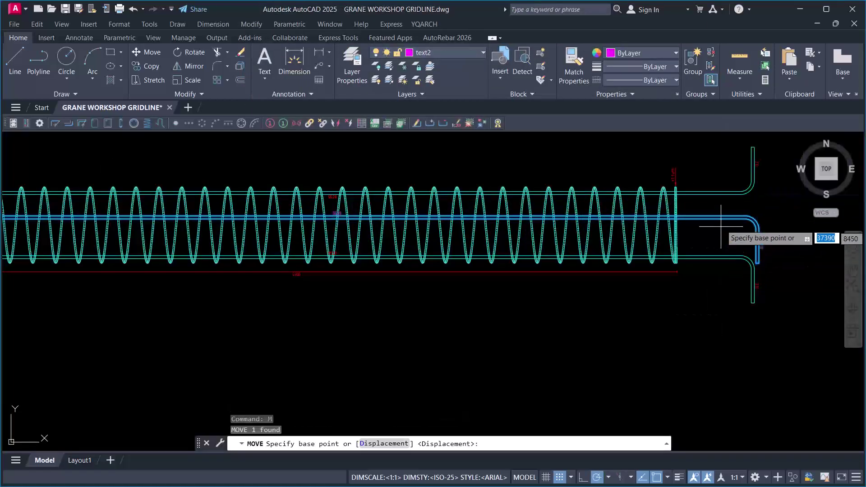
scroll(723, 241, up, 2)
click(721, 242)
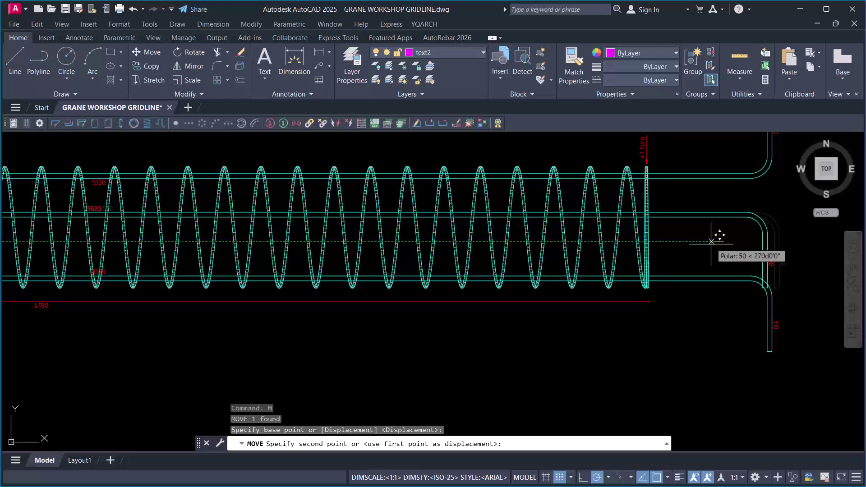
click(711, 242)
scroll(639, 265, down, 3)
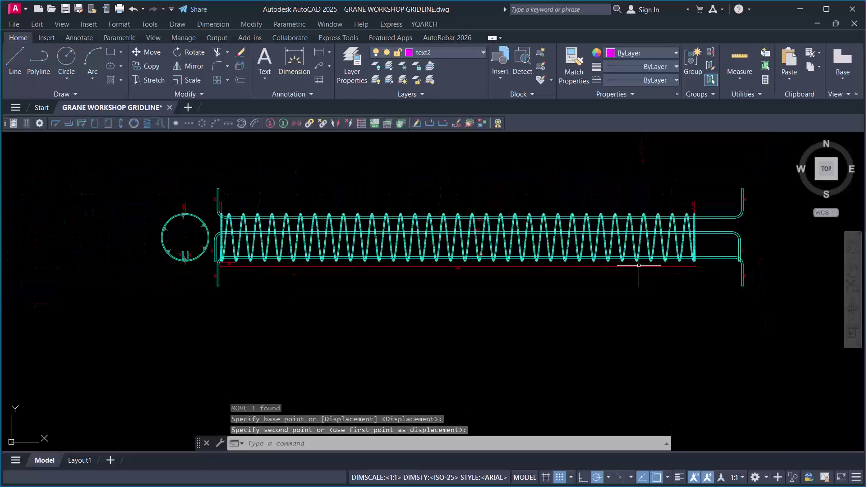
Step: Inspect the three longitudinal bars along the spiral and compare them with the crosshairs in the circular section
scroll(239, 275, up, 2)
scroll(258, 274, down, 4)
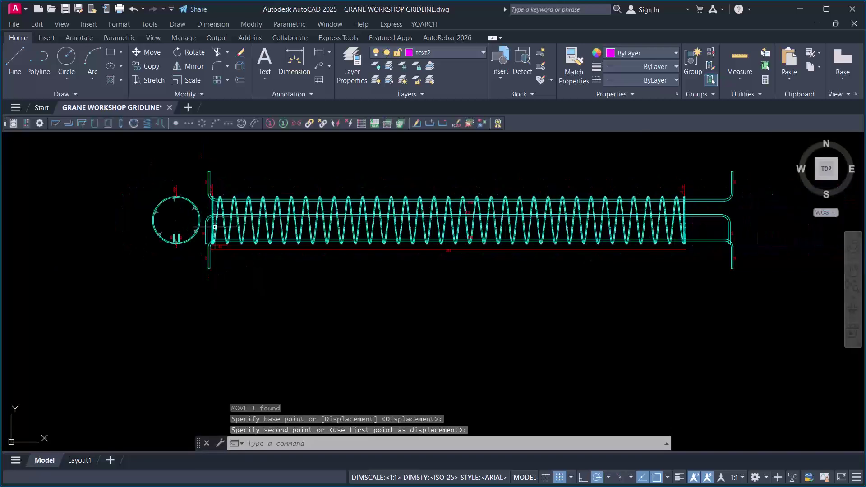
scroll(298, 230, up, 2)
scroll(157, 246, up, 2)
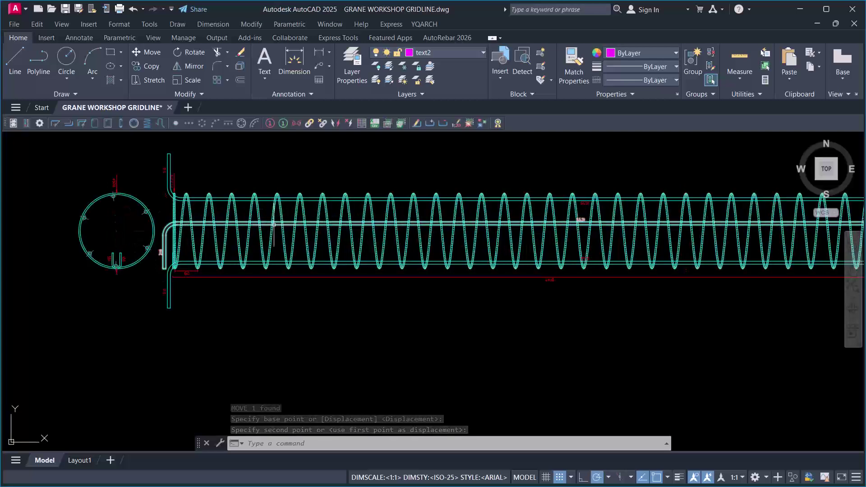
scroll(149, 185, up, 2)
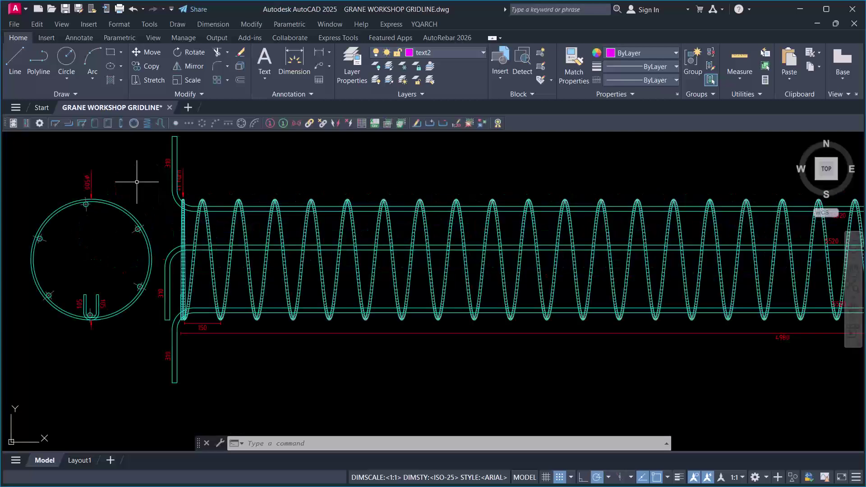
scroll(309, 174, down, 2)
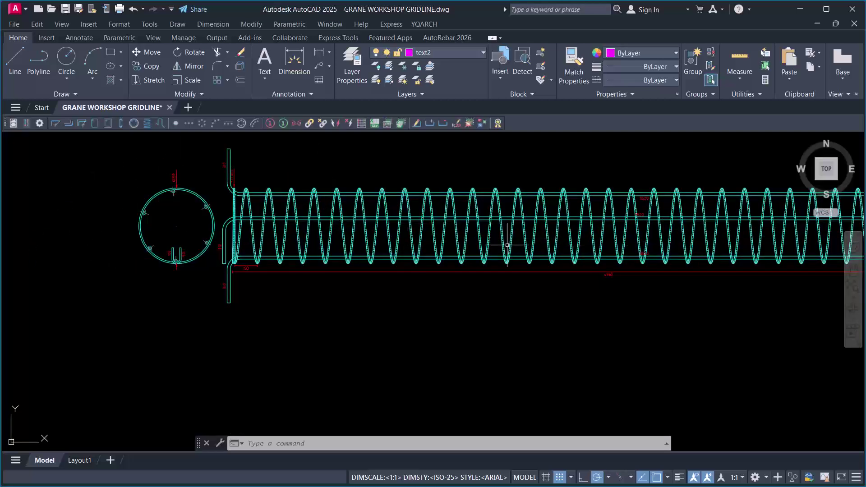
scroll(333, 217, down, 2)
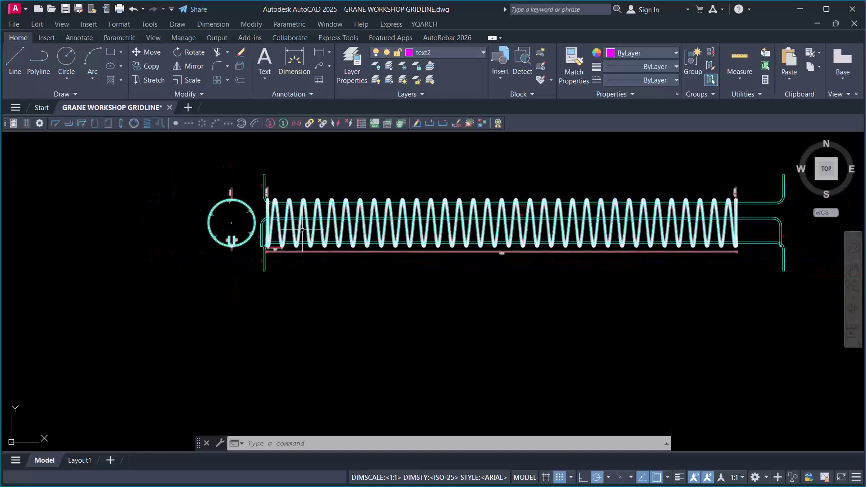
Step: Place a bar mark for the spiral just below the circular section, keeping the default mark number
scroll(272, 220, up, 2)
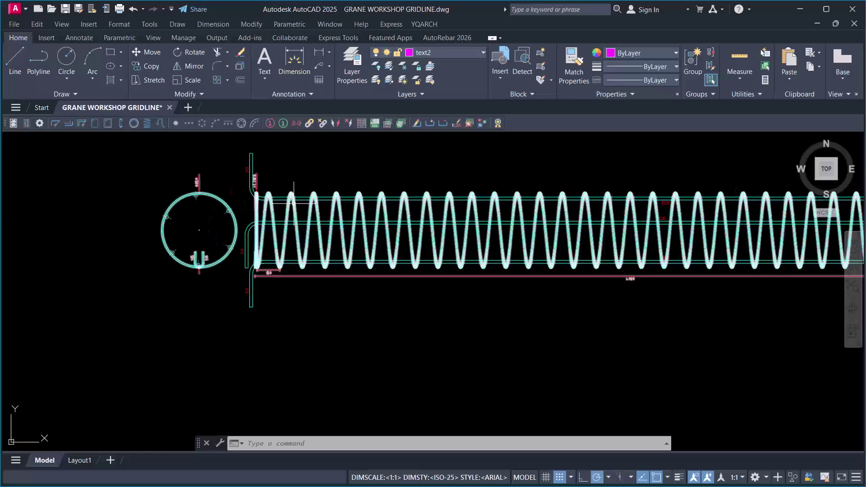
scroll(270, 270, up, 2)
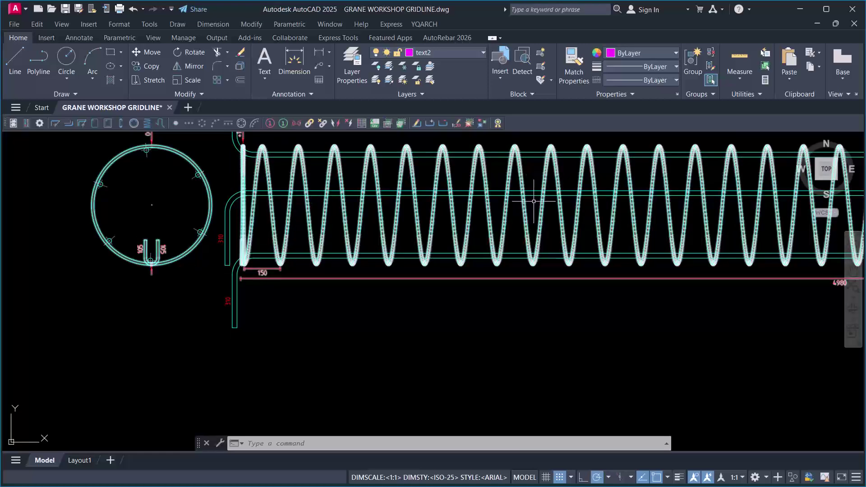
click(447, 38)
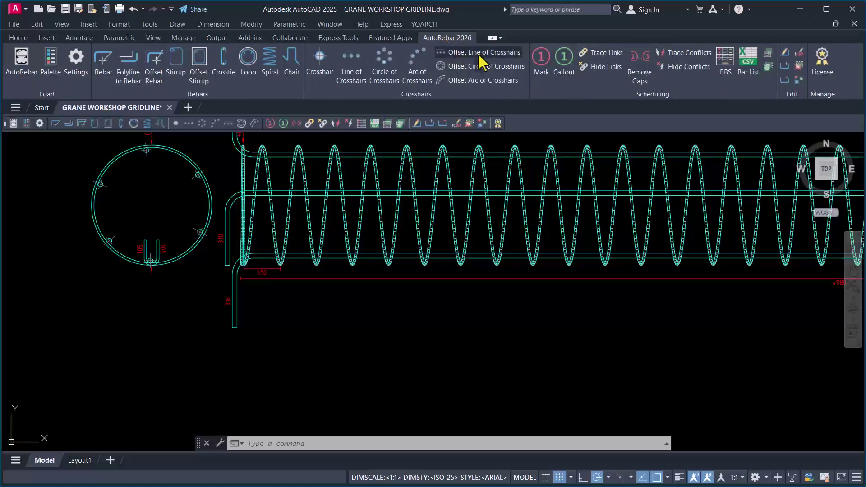
click(541, 59)
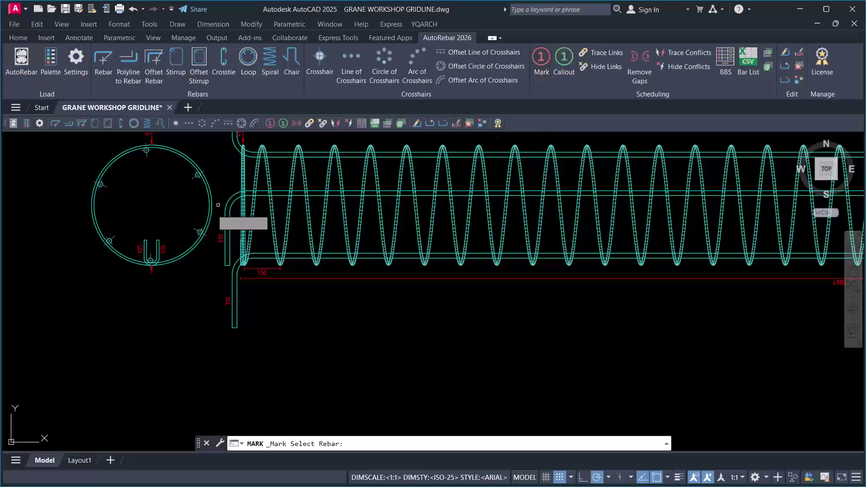
click(124, 260)
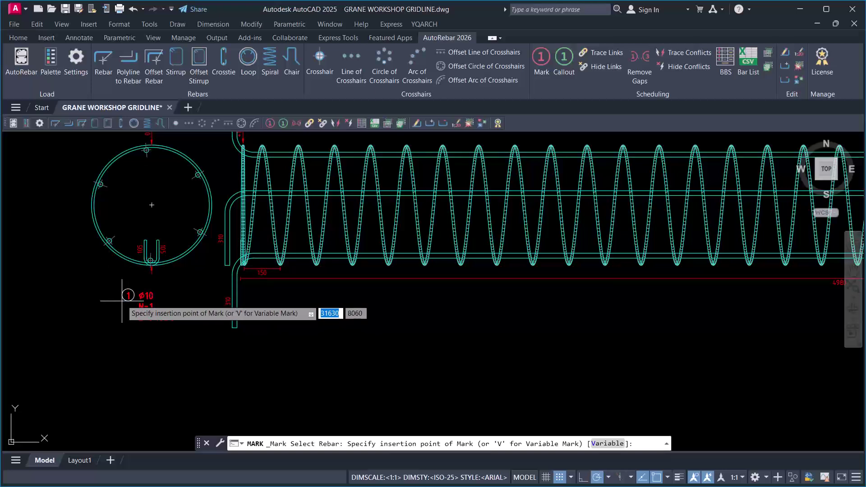
click(121, 300)
key(Return)
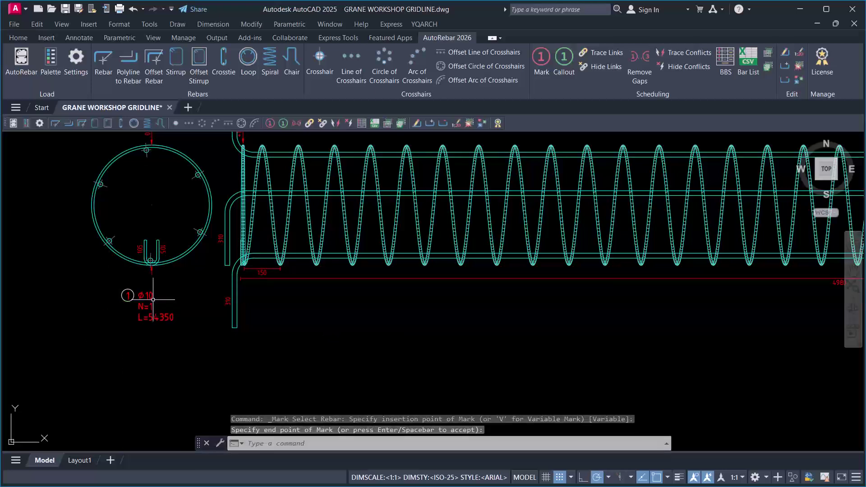
Step: Open the spiral's bar mark below the circular section for editing, keeping the mark visible beside the dialog
scroll(126, 300, up, 3)
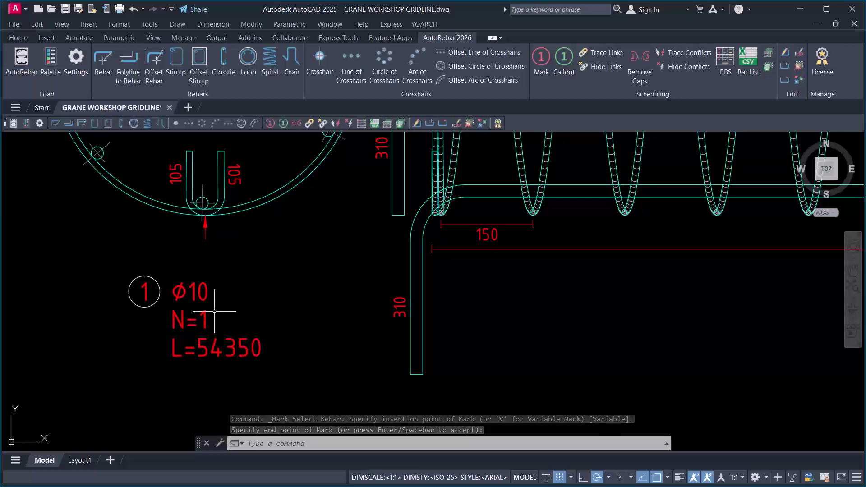
scroll(221, 294, down, 4)
scroll(221, 293, up, 3)
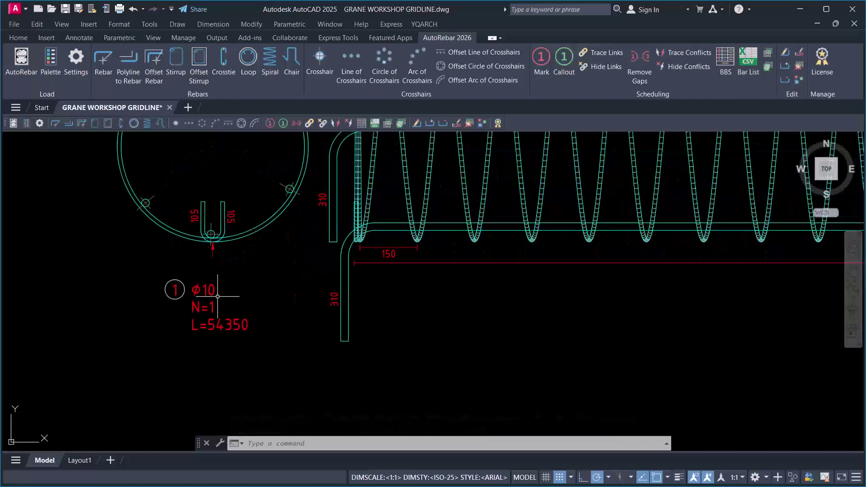
scroll(209, 308, down, 5)
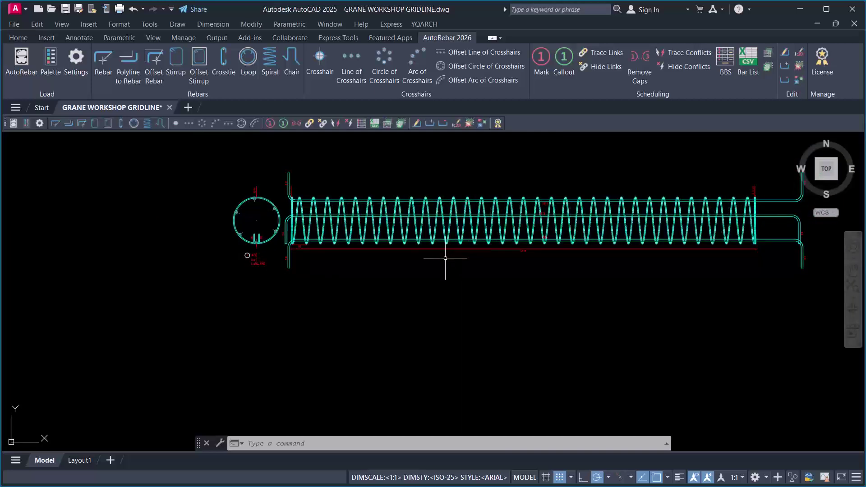
scroll(252, 250, up, 2)
scroll(248, 259, up, 2)
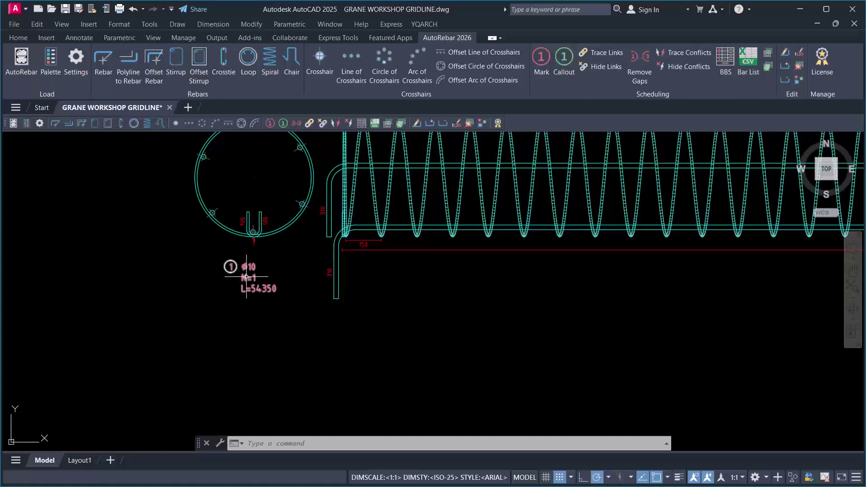
scroll(246, 277, up, 1)
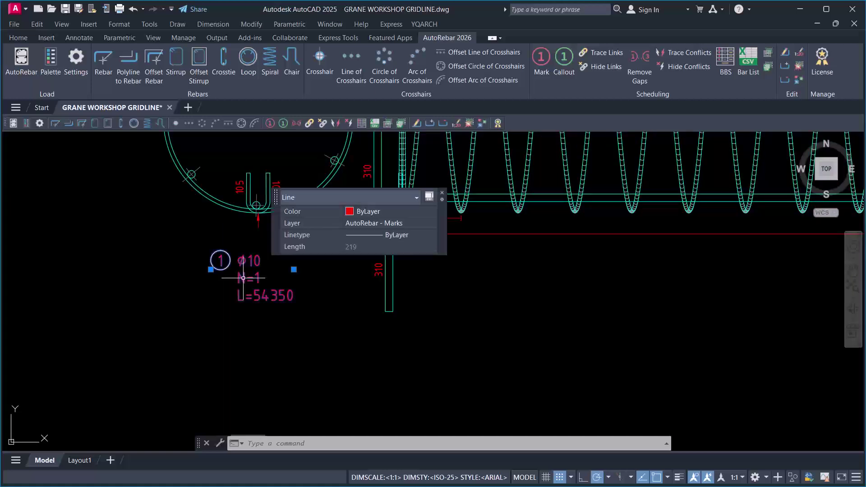
double_click(243, 278)
drag(556, 113, 437, 168)
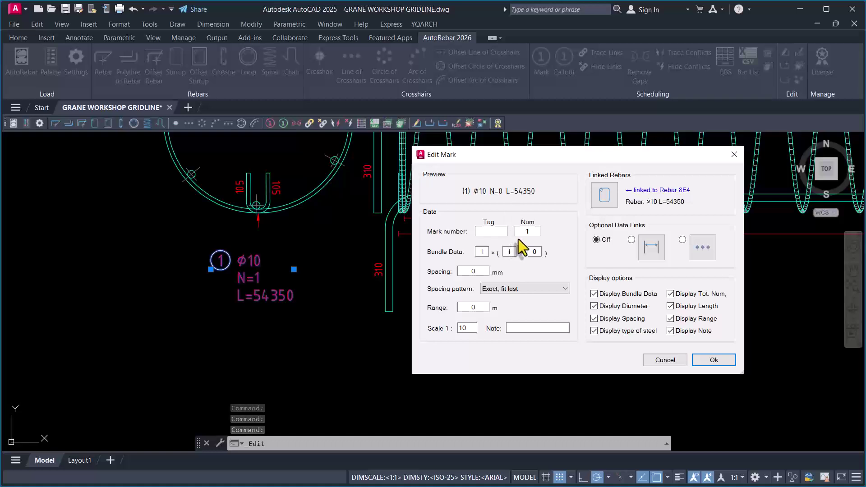
click(490, 233)
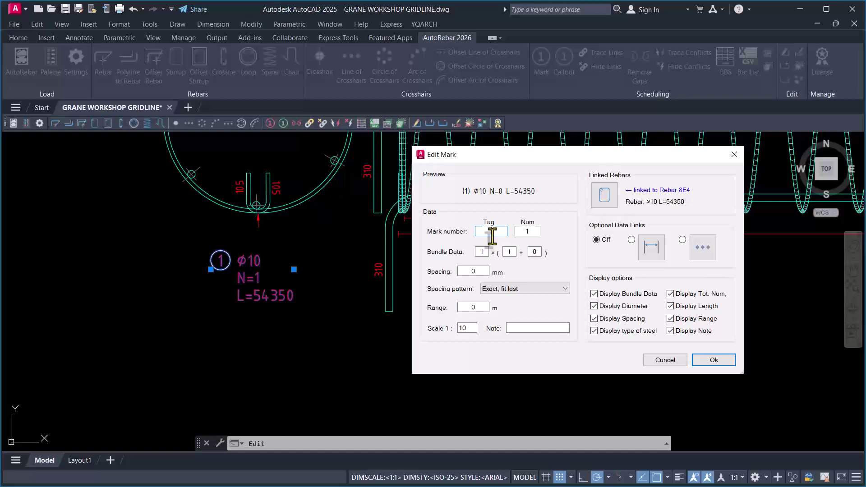
text(S)
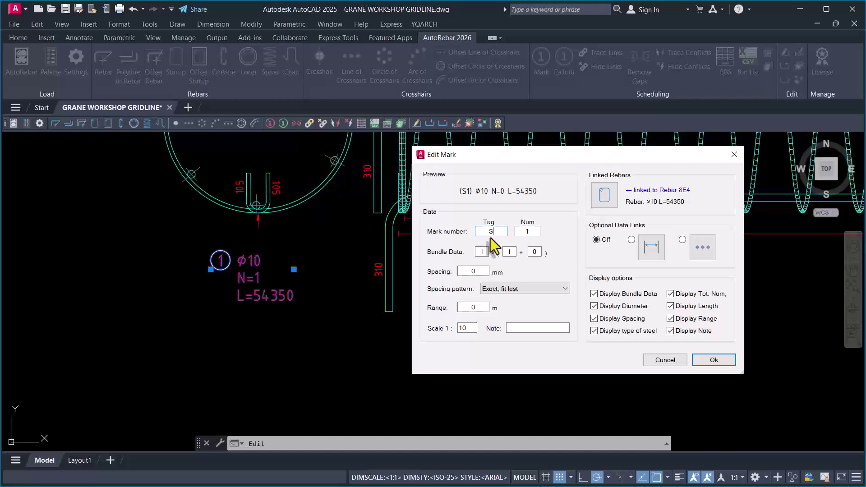
text(tirrup)
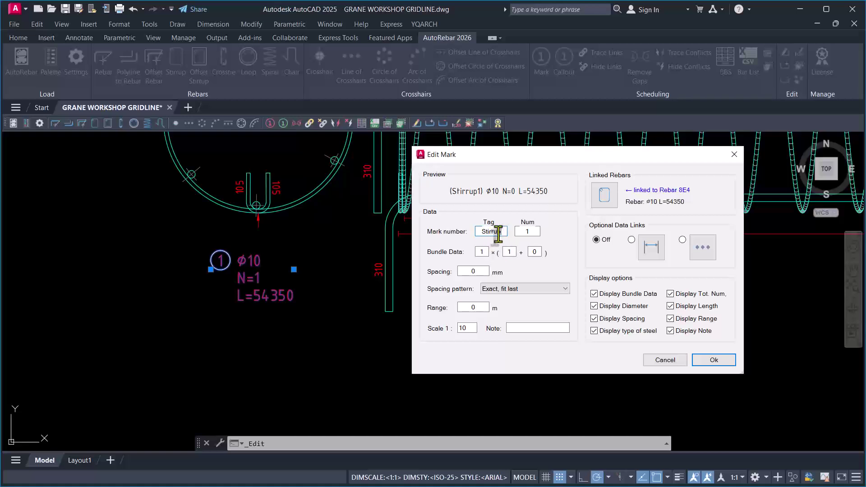
Step: Tag the spiral's mark as Links, set the first bundle value to 10 and apply the changes
drag(501, 233, 459, 234)
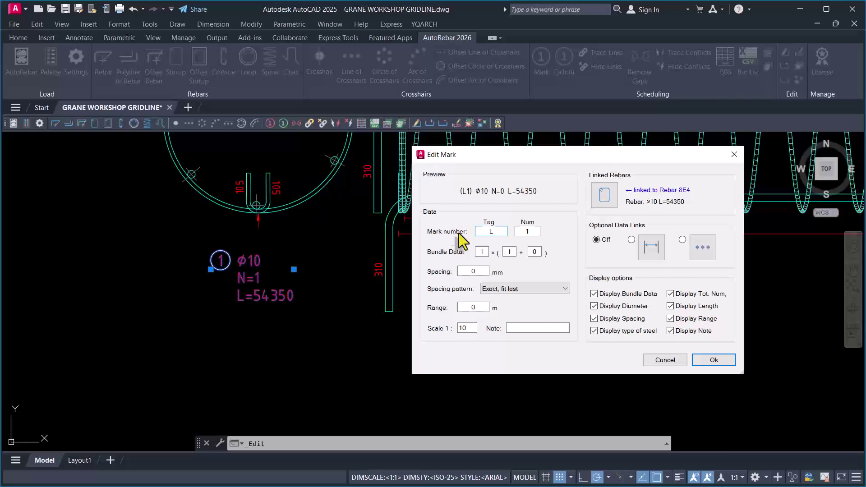
text(Link)
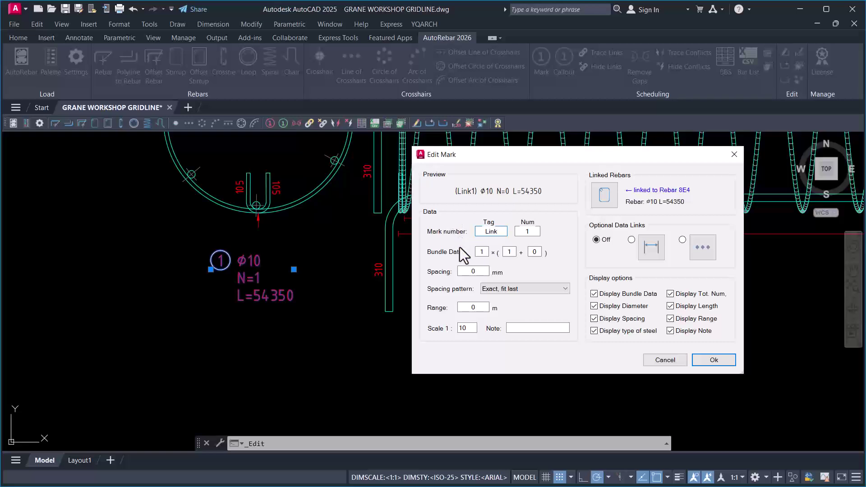
text(s)
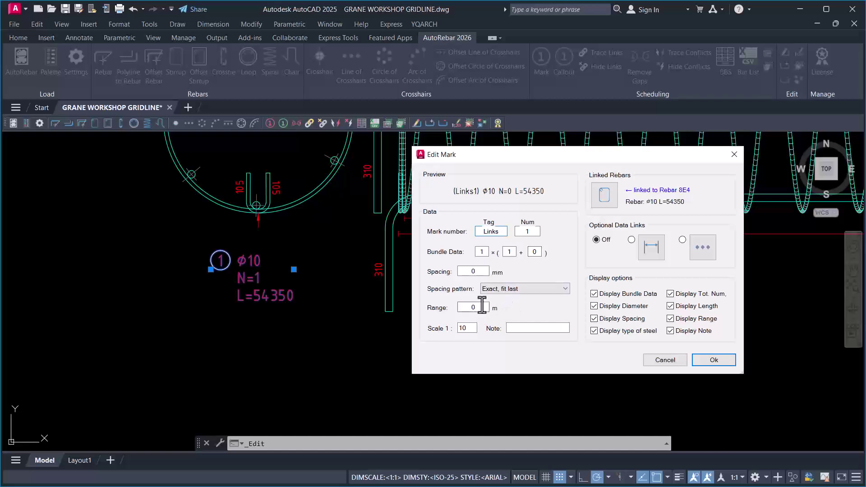
click(481, 252)
text(10)
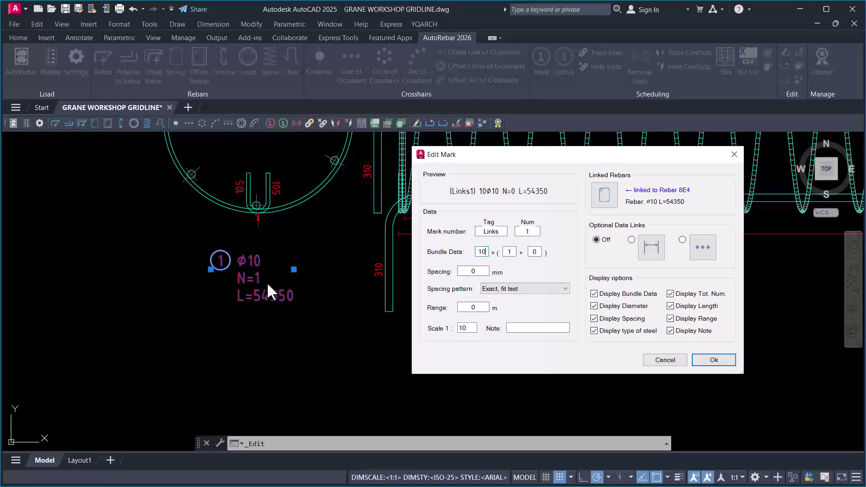
click(700, 361)
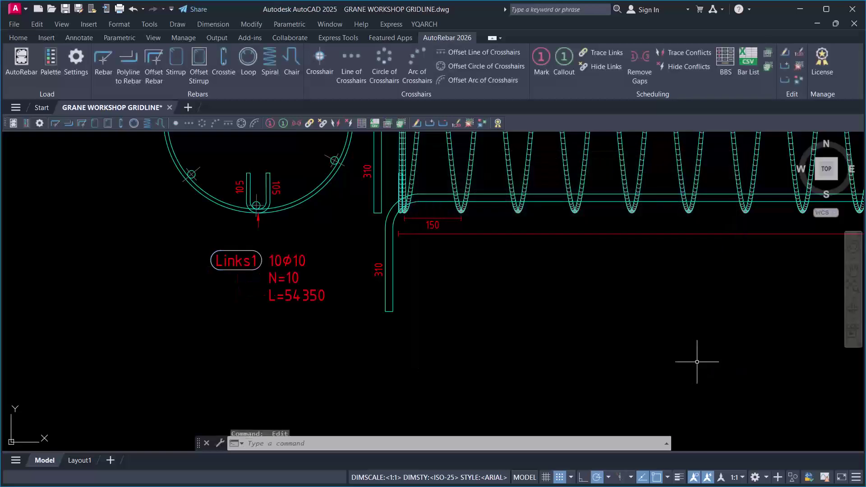
Step: Examine the edited Links1 mark up close and in relation to the spiral and circular section
scroll(317, 301, up, 2)
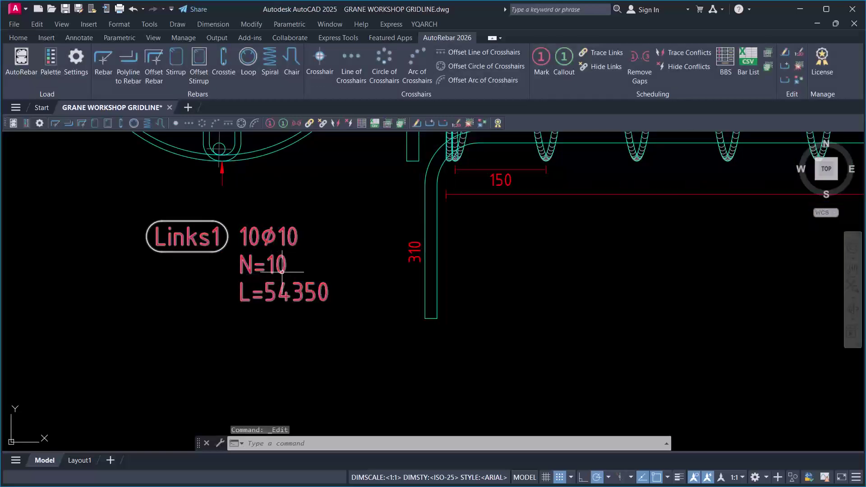
scroll(167, 267, up, 2)
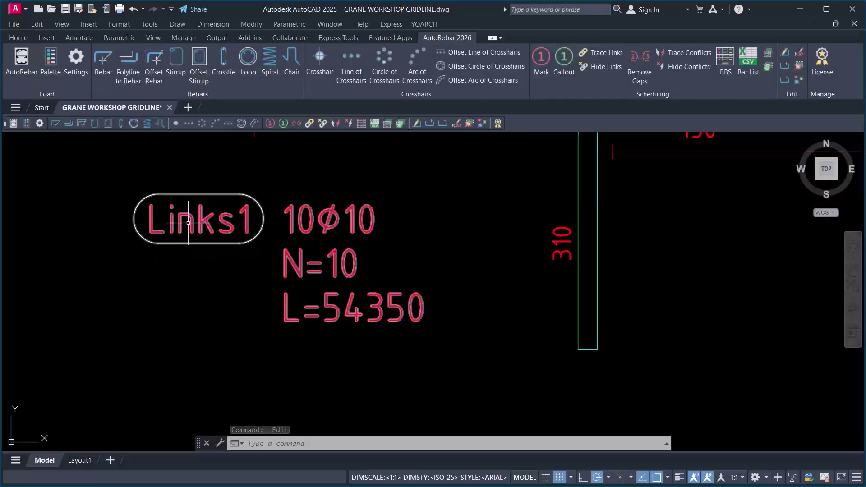
scroll(243, 230, down, 4)
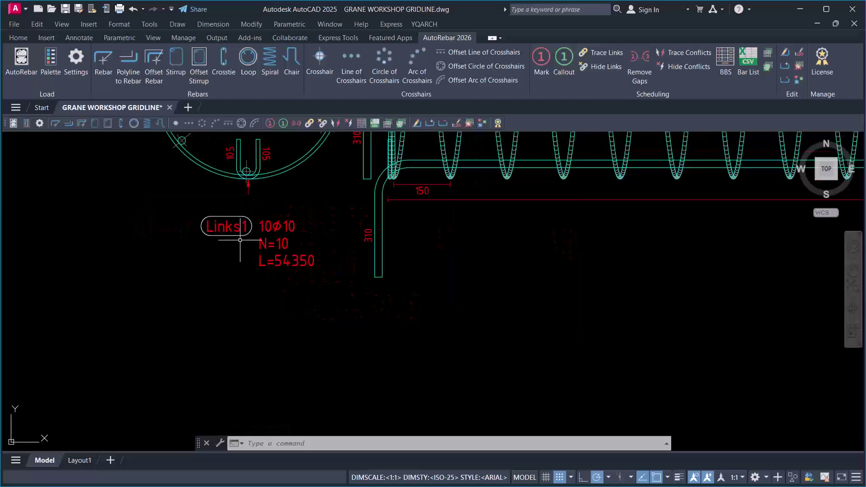
scroll(239, 237, down, 4)
scroll(238, 209, up, 4)
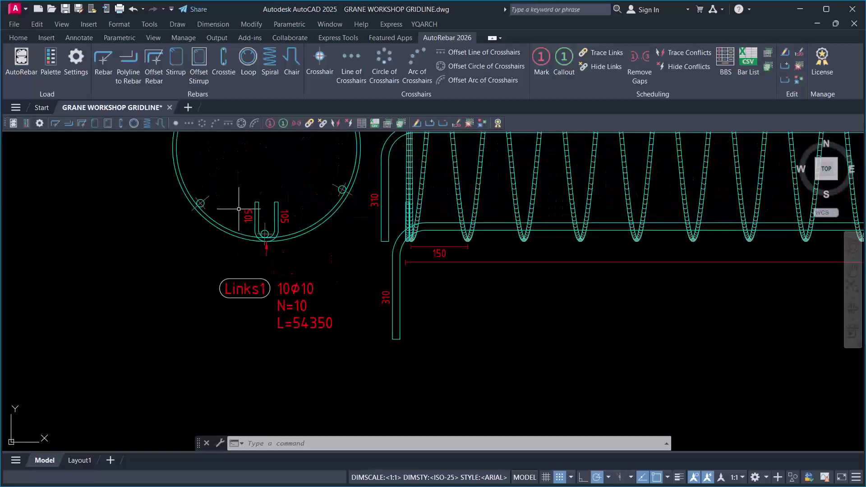
scroll(263, 302, up, 4)
scroll(266, 289, down, 5)
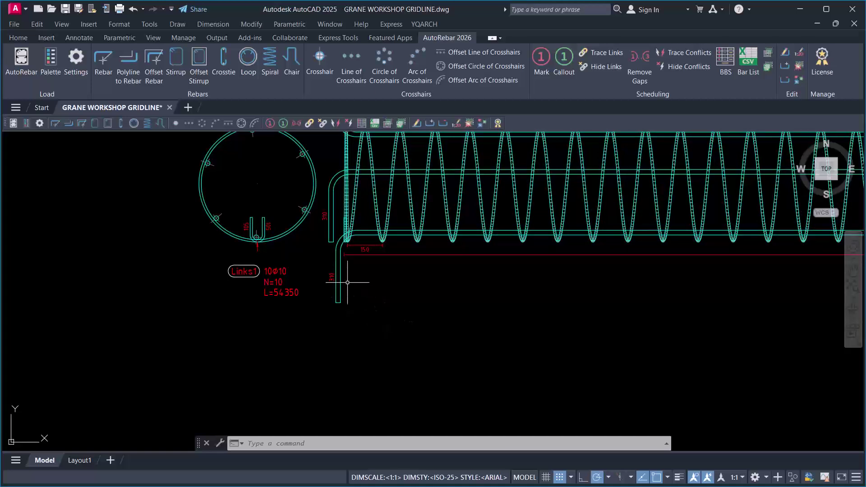
Step: Place a bar mark for the lower longitudinal bar beneath the spiral elevation, near its hooked end at the circular section
click(542, 61)
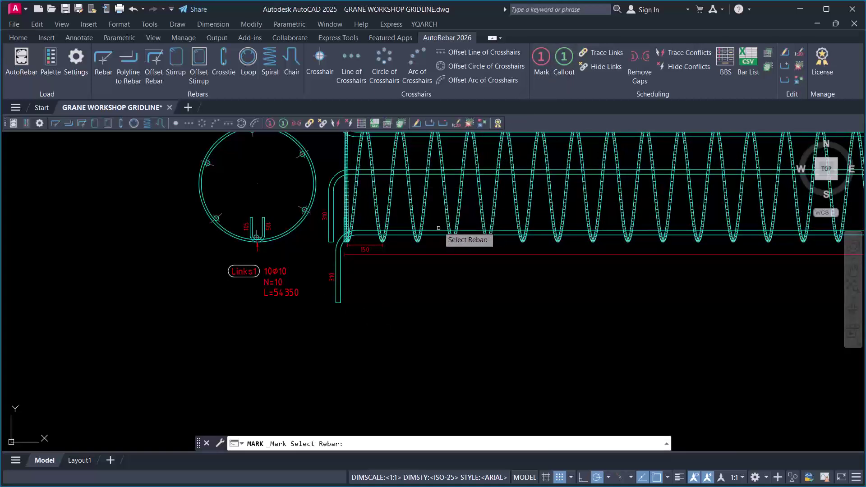
click(434, 230)
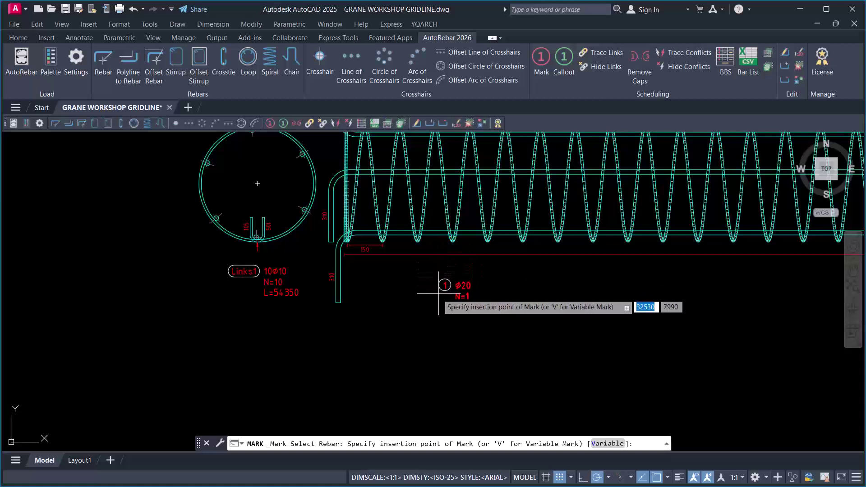
click(403, 287)
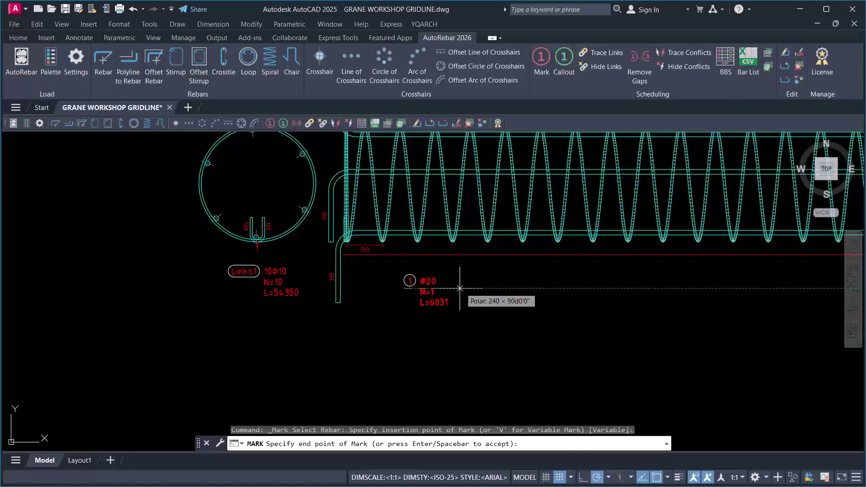
key(Return)
scroll(426, 285, up, 2)
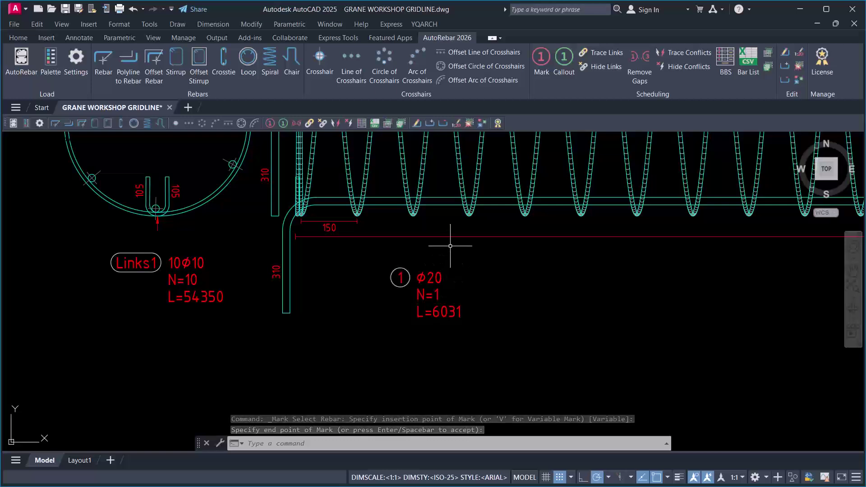
Step: Compare the longitudinal bar's mark with the bars along the spiral and the crosshairs in the circular section
scroll(449, 246, down, 2)
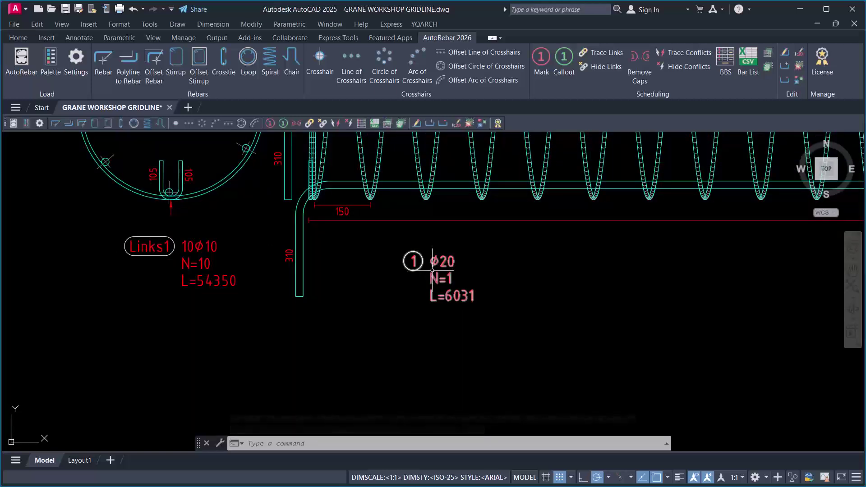
scroll(433, 264, down, 1)
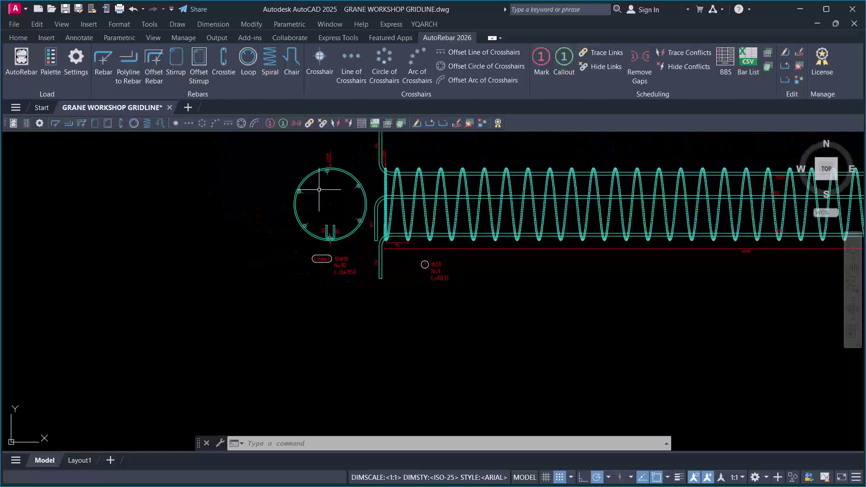
scroll(322, 256, up, 1)
scroll(323, 255, up, 3)
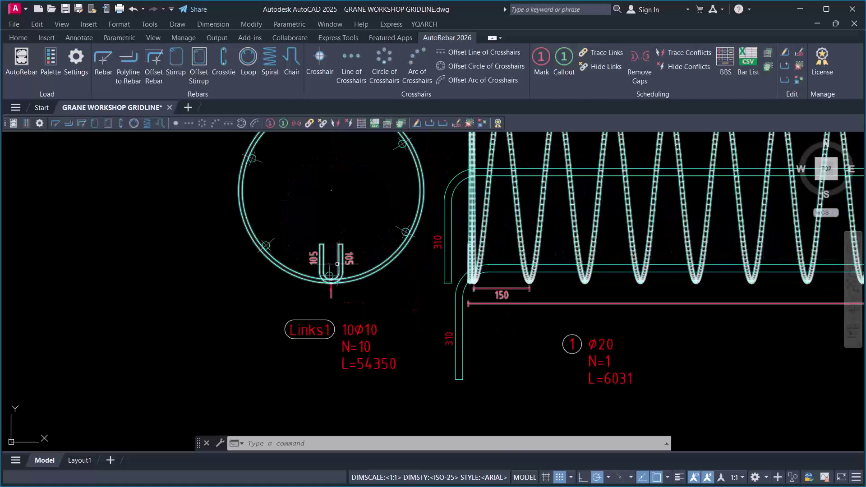
scroll(351, 299, down, 1)
scroll(396, 190, down, 3)
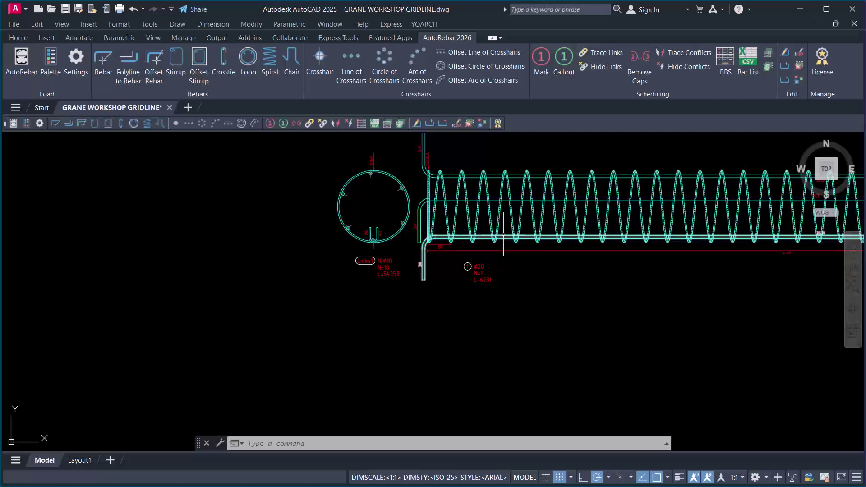
click(485, 212)
Step: Open the lower longitudinal bar's mark for editing and set its tag to Main rebars
scroll(396, 226, down, 2)
scroll(473, 249, up, 4)
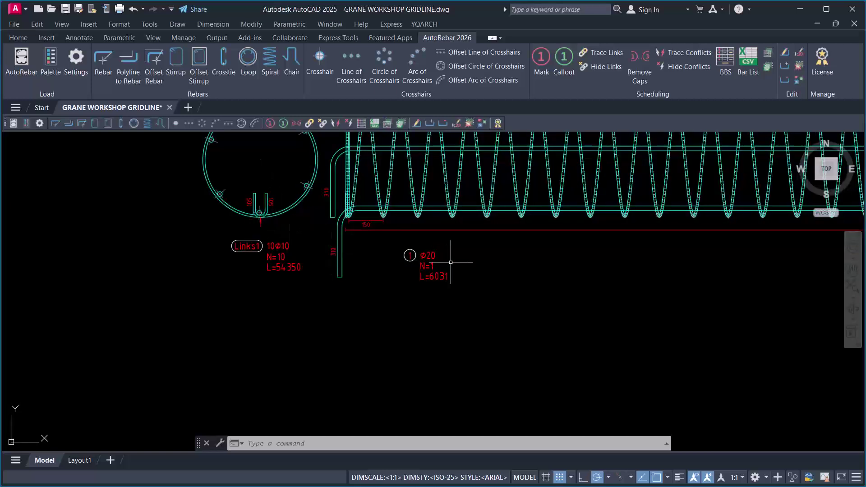
double_click(411, 256)
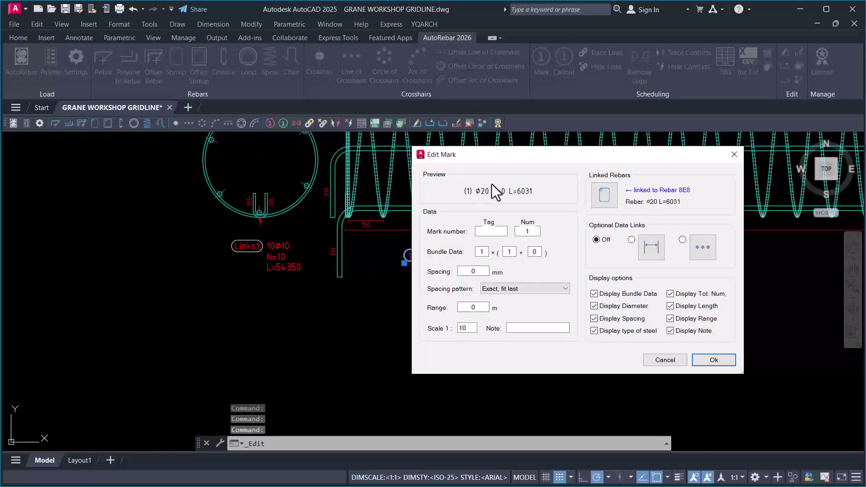
drag(507, 159, 525, 158)
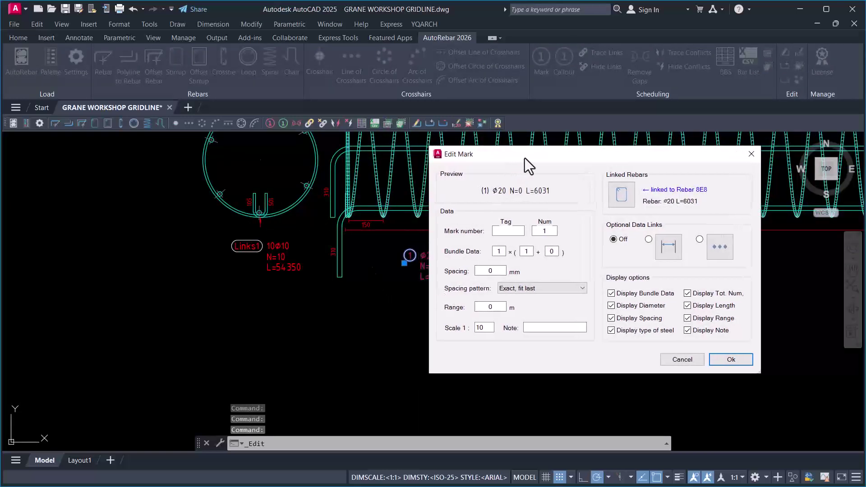
click(506, 231)
text(M)
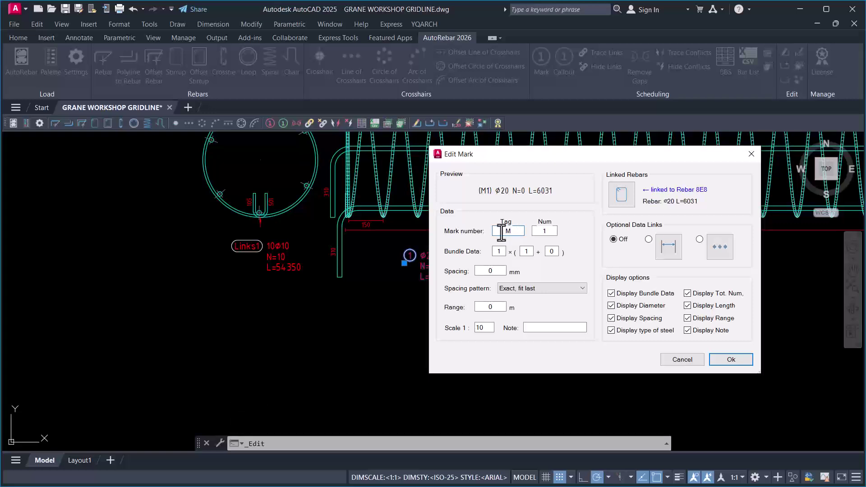
text(ain )
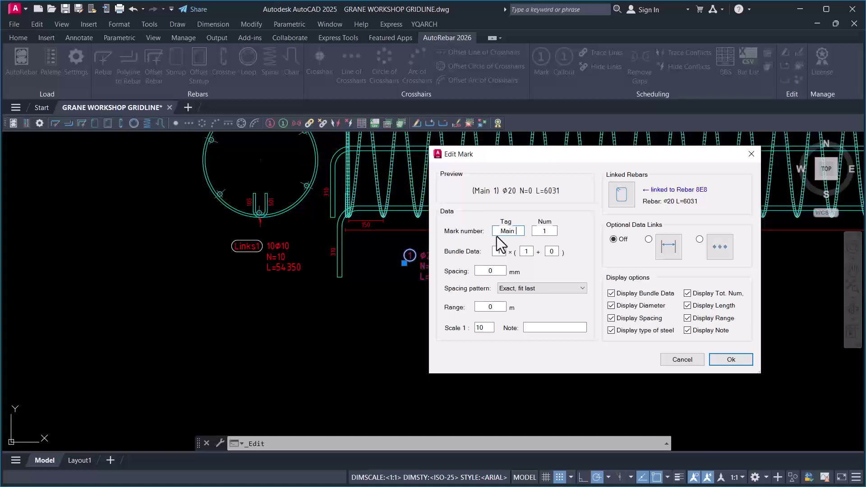
text(rebars)
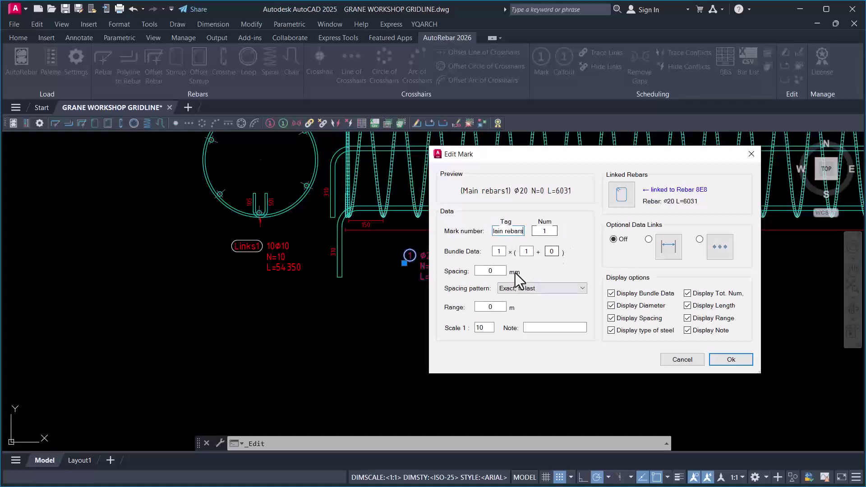
Step: Set the longitudinal bar mark's spacing to 250 mm and its range to 1.25 m, and apply the changes
double_click(499, 252)
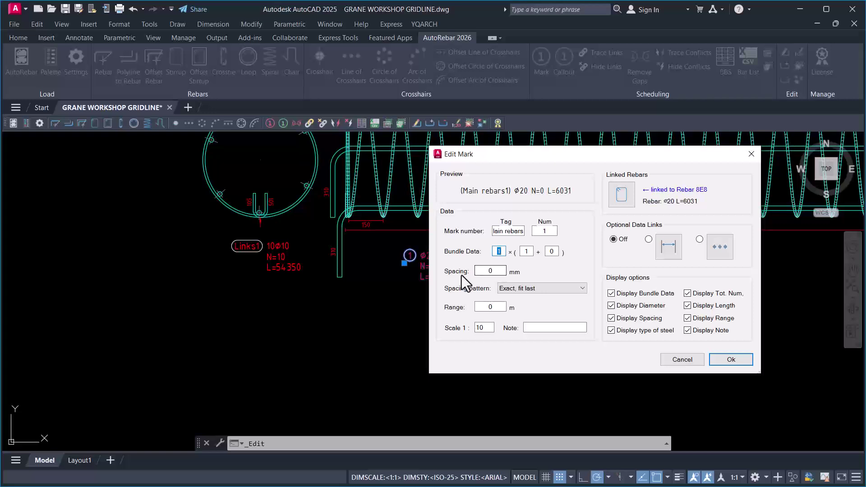
double_click(494, 271)
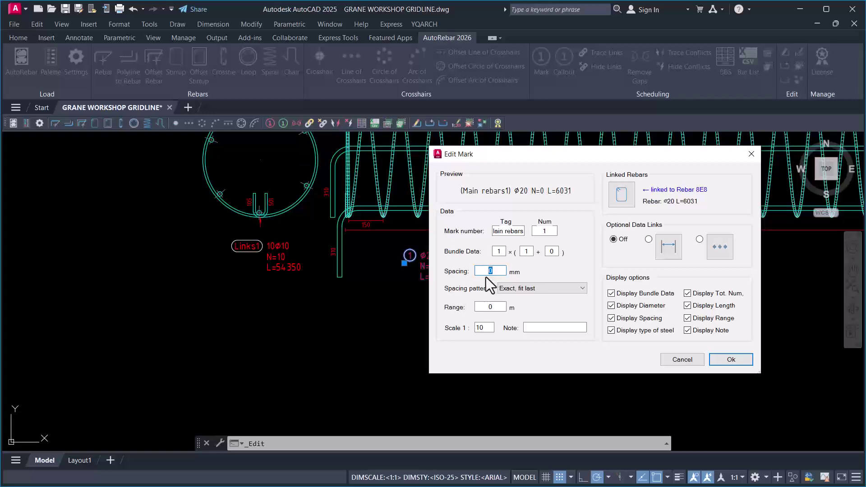
text(250)
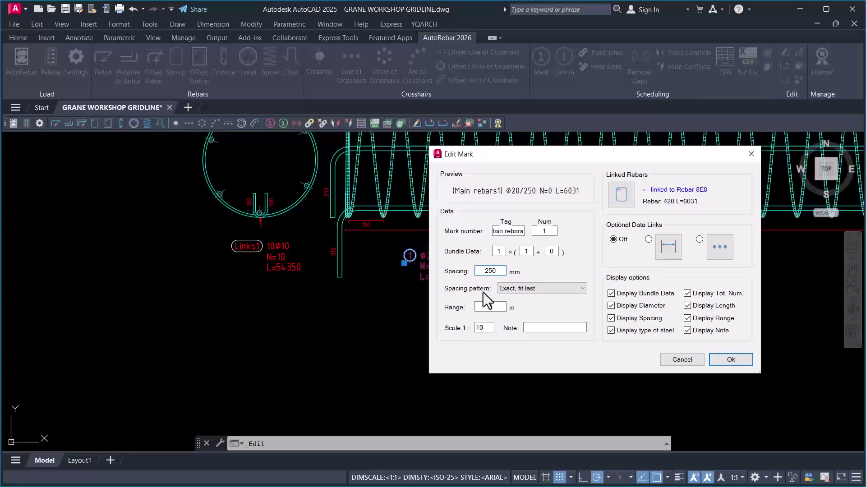
double_click(492, 307)
text(1)
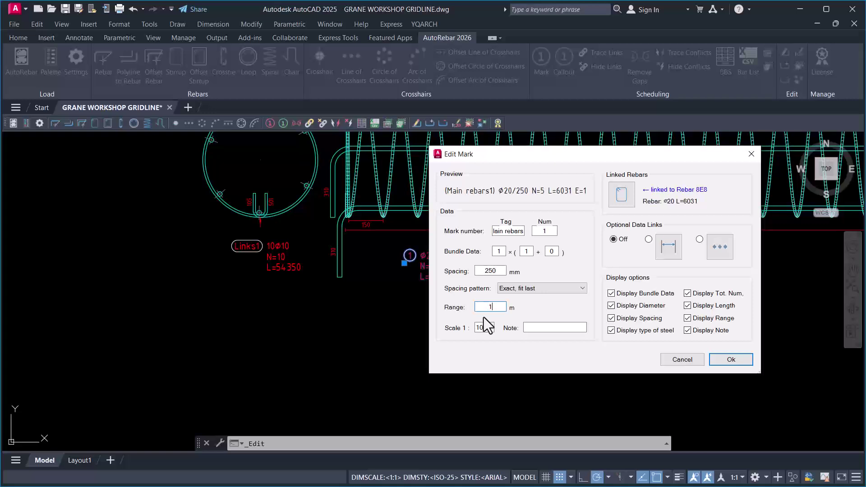
text(.25)
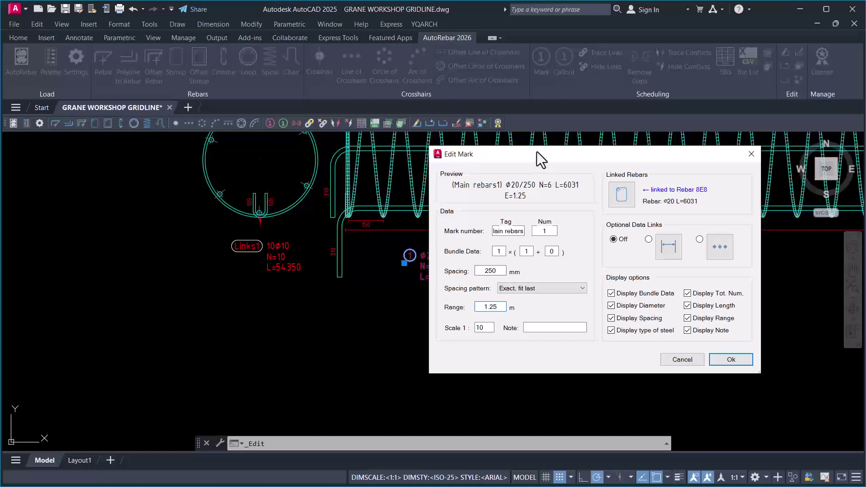
drag(536, 152, 609, 152)
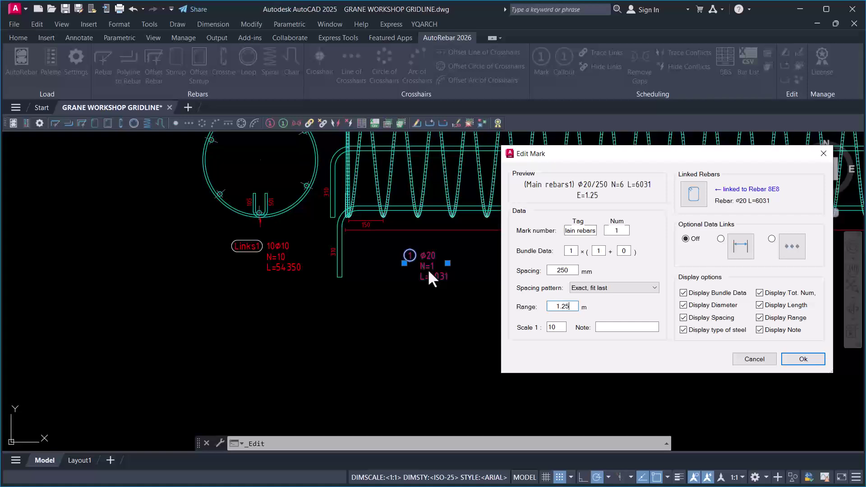
click(803, 359)
Step: Examine the edited Main rebars1 mark and compare it with the crosshairs in the circular section and the bars along the spiral
scroll(479, 266, up, 2)
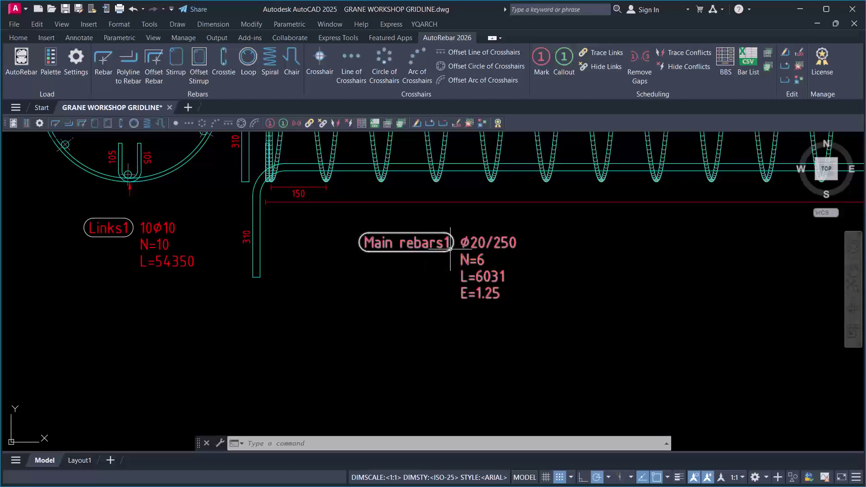
scroll(423, 298, down, 2)
scroll(459, 272, up, 2)
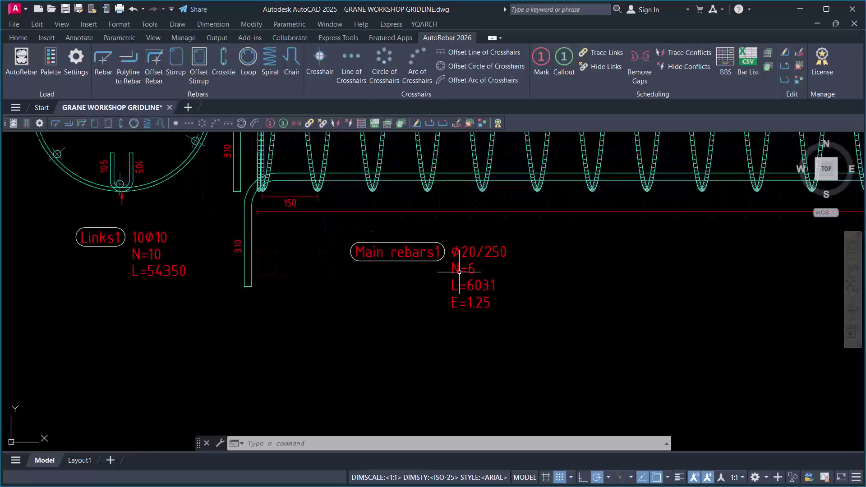
scroll(459, 272, down, 4)
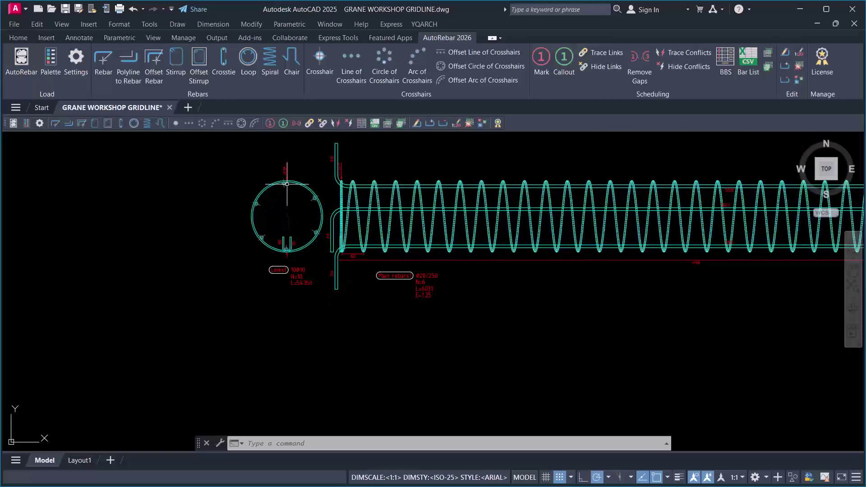
scroll(287, 184, up, 2)
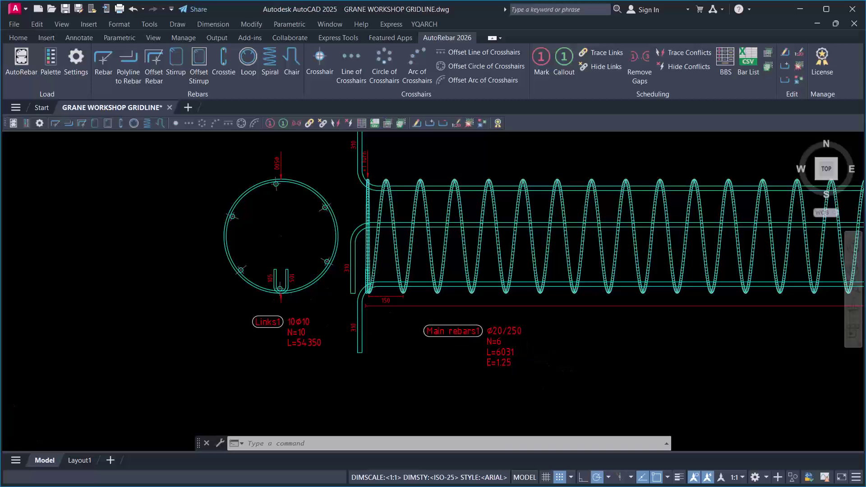
scroll(516, 355, up, 4)
scroll(469, 330, down, 4)
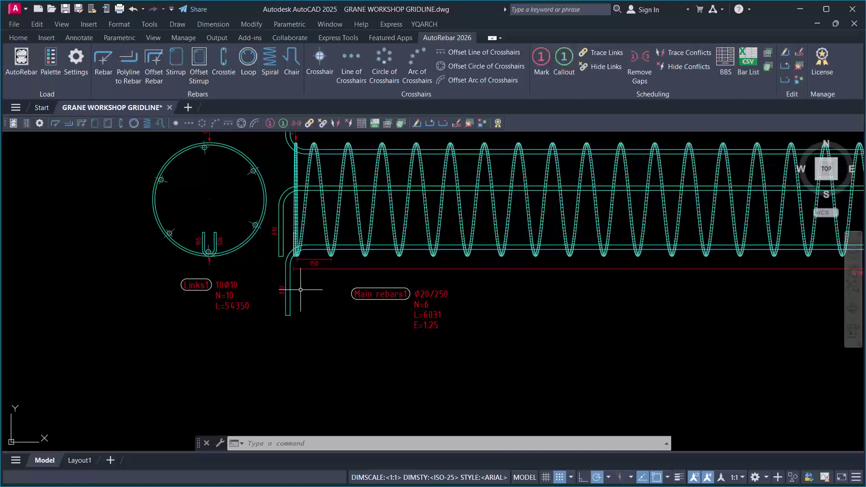
scroll(357, 288, down, 3)
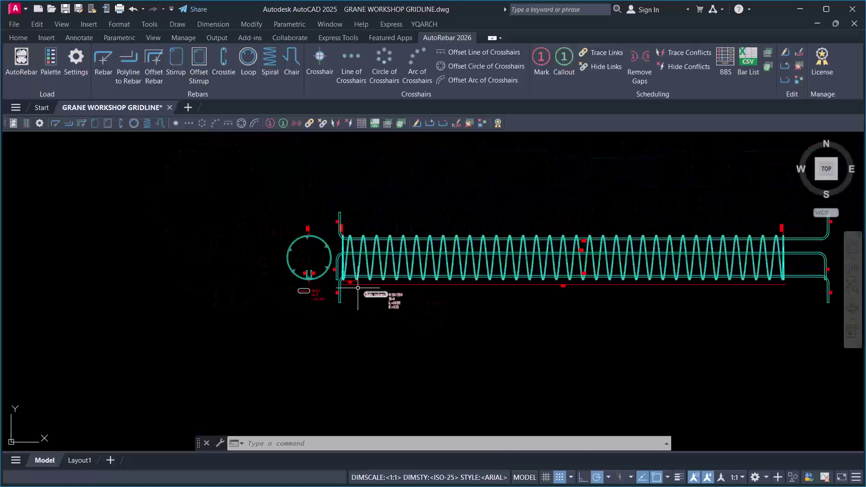
scroll(379, 284, up, 4)
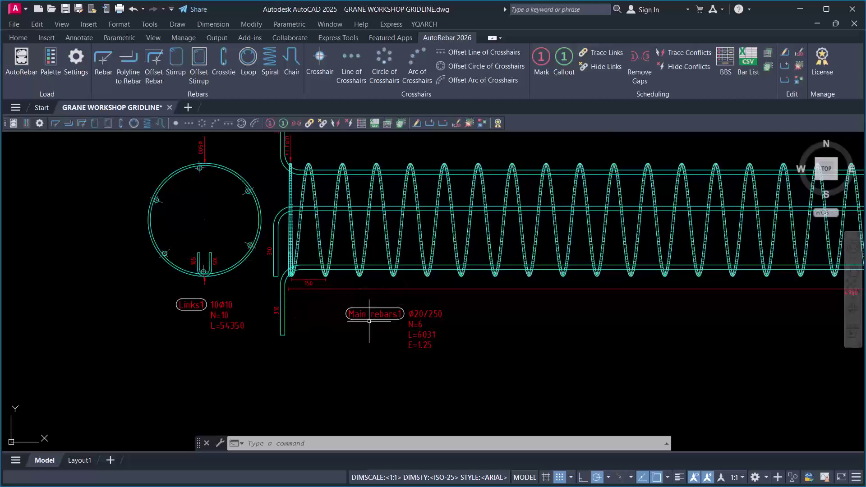
Step: Set the first bundle value of the Main rebars1 mark to 10 and apply the change
scroll(417, 320, up, 2)
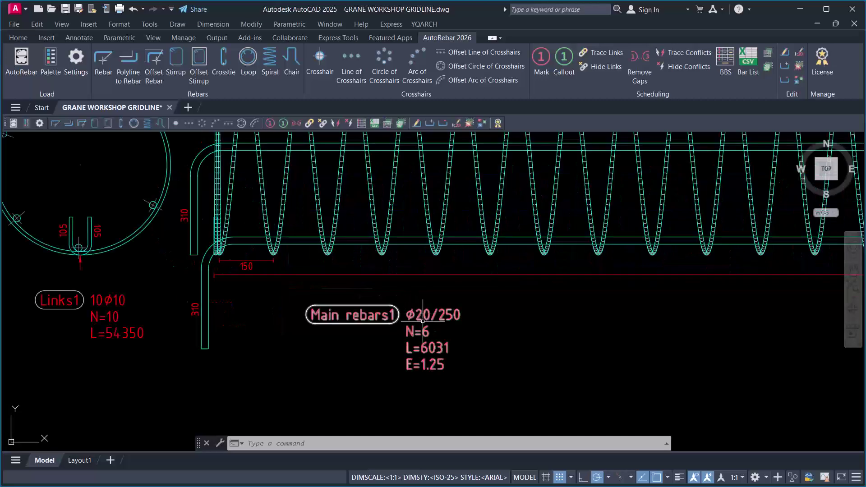
double_click(423, 321)
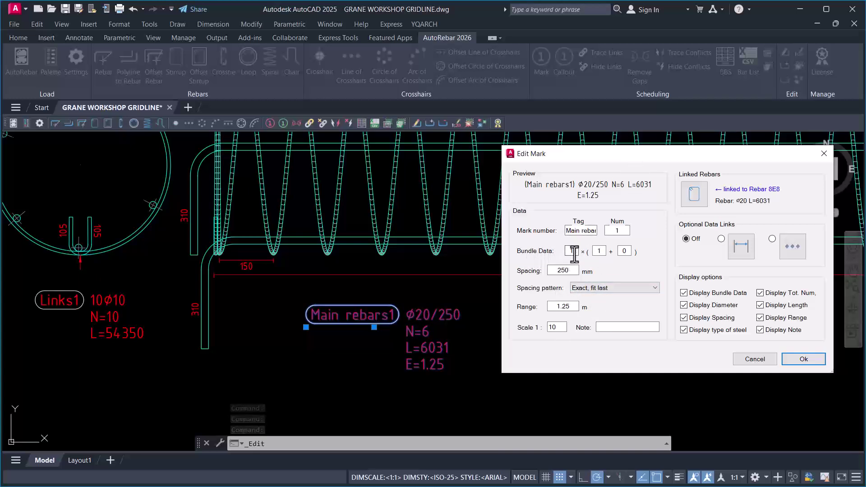
text(0)
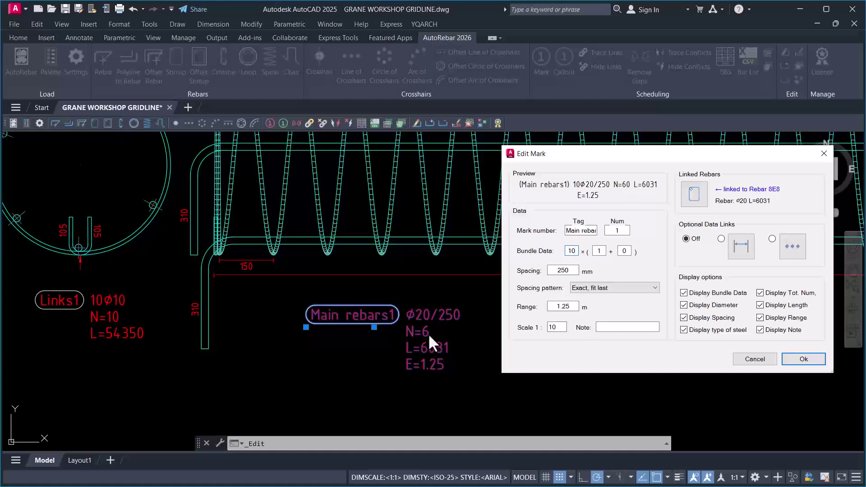
click(800, 360)
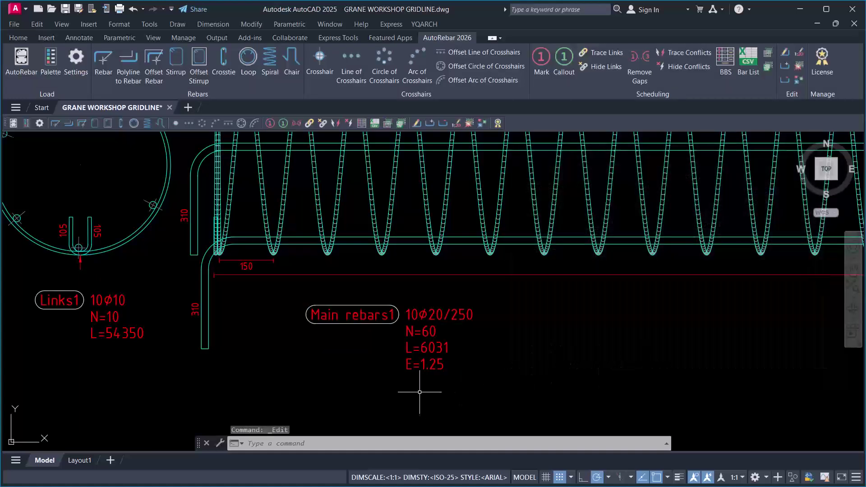
Step: Check the updated Main rebars1 mark up close and against the Links1 mark and the spiral elevation
scroll(415, 361, up, 2)
scroll(457, 299, down, 2)
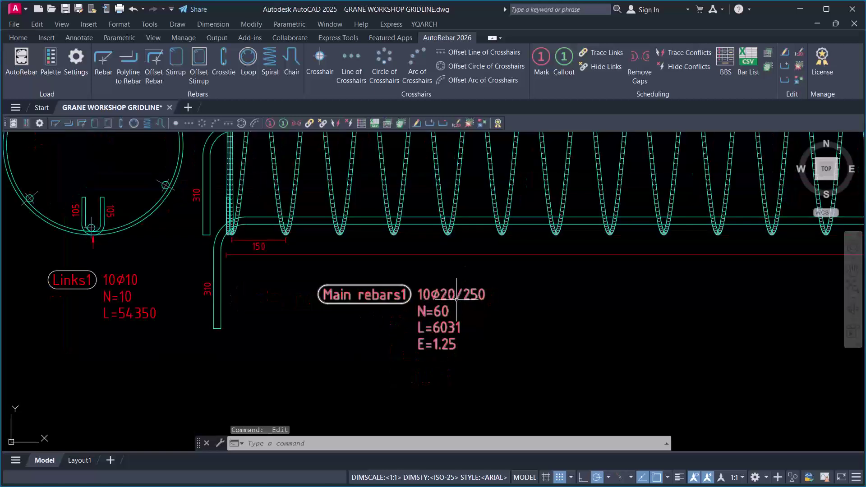
scroll(389, 299, down, 2)
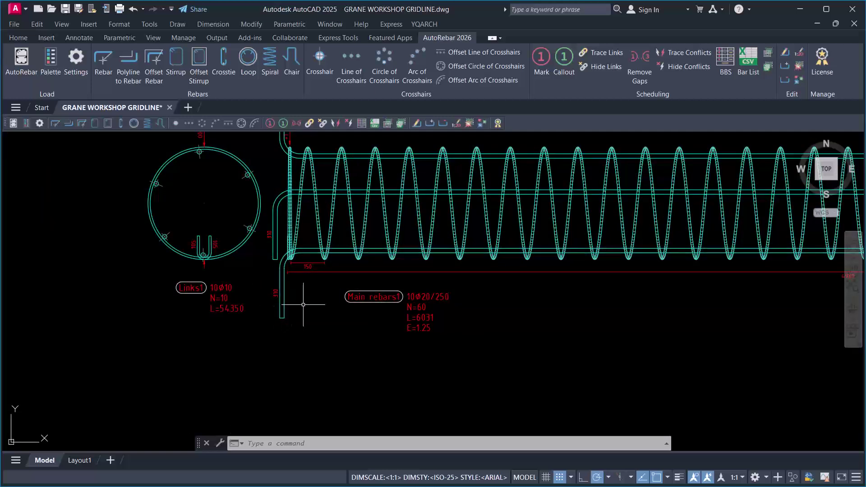
scroll(408, 303, up, 3)
scroll(411, 303, down, 3)
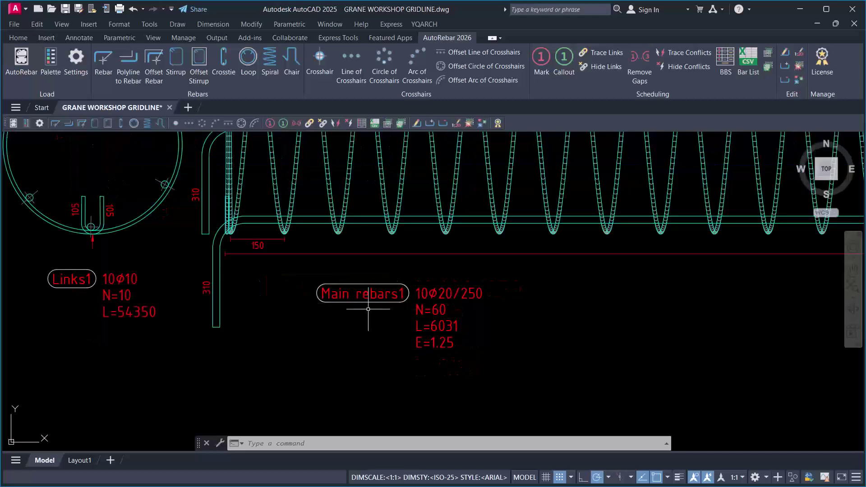
scroll(335, 251, up, 2)
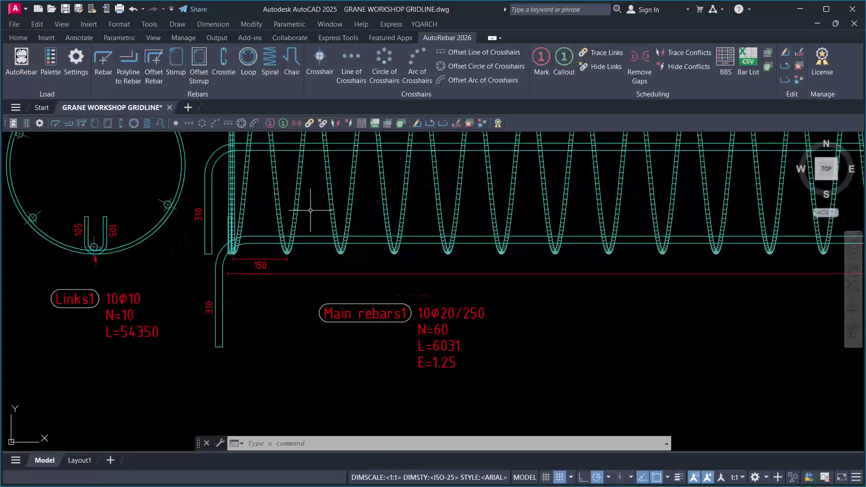
scroll(293, 246, down, 2)
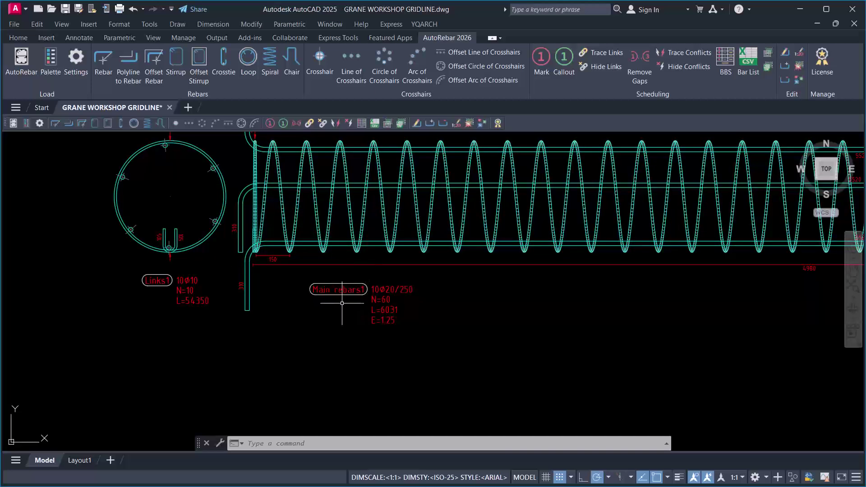
scroll(342, 303, down, 4)
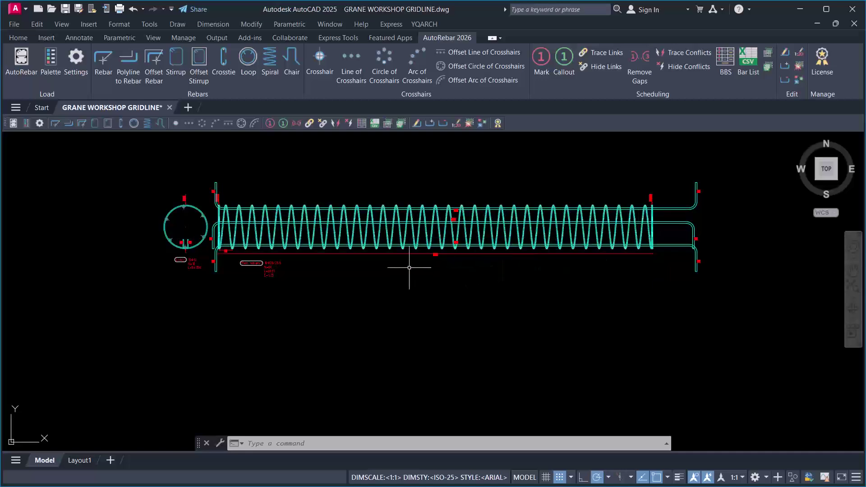
Step: Review the whole pile detail, from the circular section and both bar marks to the hooked bar ends beyond the spiral's far end
scroll(162, 230, up, 2)
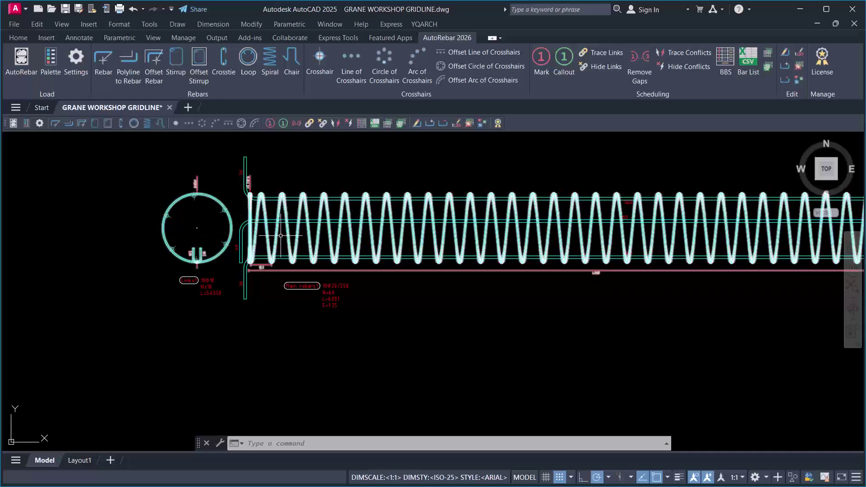
scroll(384, 283, down, 3)
scroll(338, 286, up, 1)
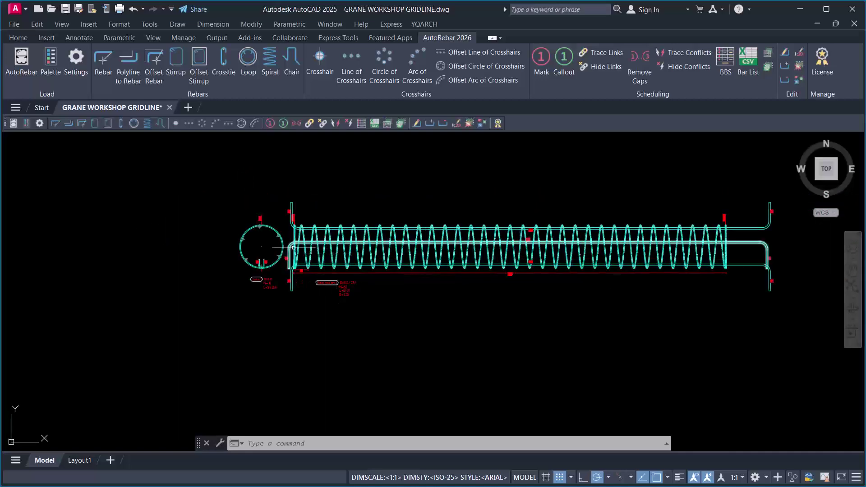
scroll(360, 271, down, 1)
scroll(435, 234, up, 2)
scroll(288, 252, up, 3)
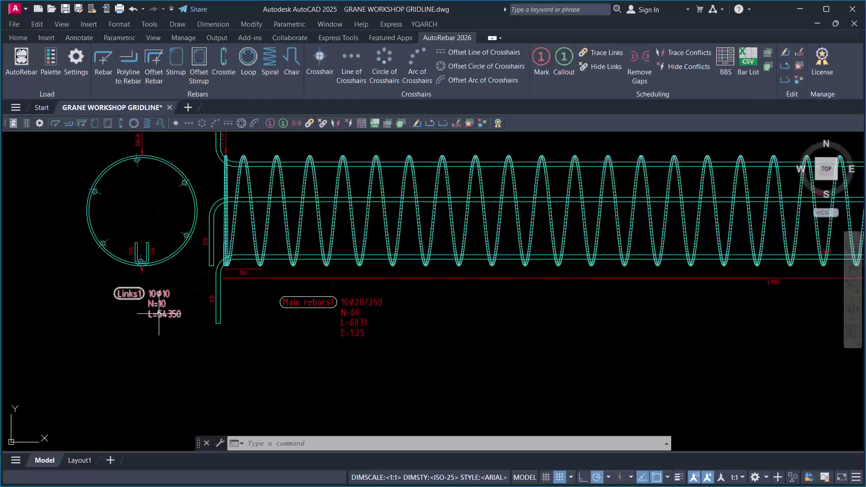
scroll(150, 329, up, 4)
scroll(514, 292, down, 4)
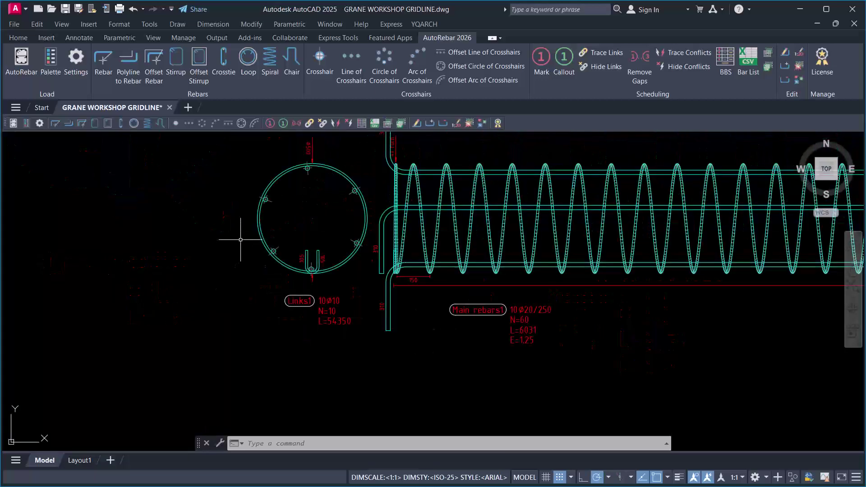
scroll(342, 203, down, 1)
scroll(343, 211, up, 2)
scroll(366, 246, down, 4)
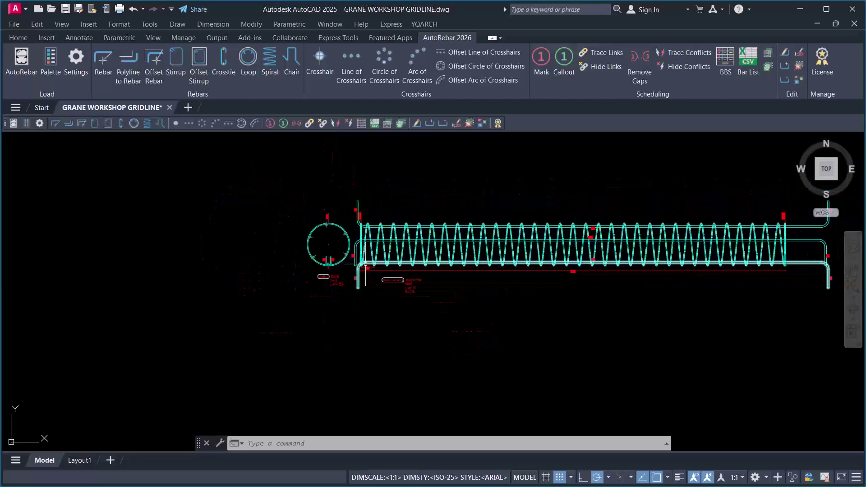
scroll(835, 249, up, 4)
click(638, 254)
scroll(639, 253, down, 4)
scroll(699, 234, up, 2)
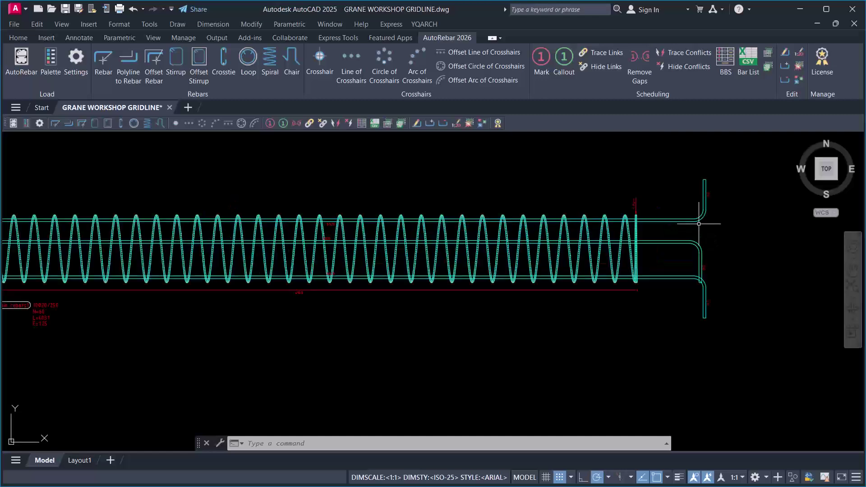
Step: Inspect the hooked bar ends and compare the Links1 and Main rebars1 marks with the full spiral elevation
scroll(724, 217, down, 2)
scroll(668, 194, up, 4)
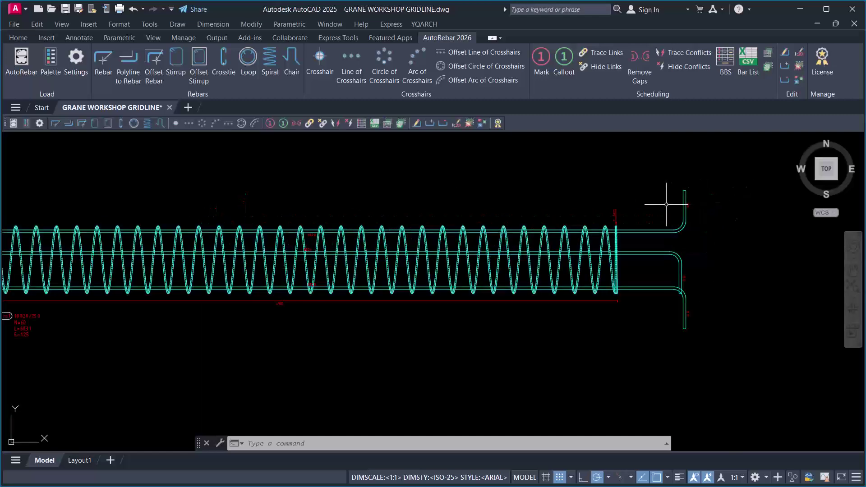
scroll(676, 271, down, 4)
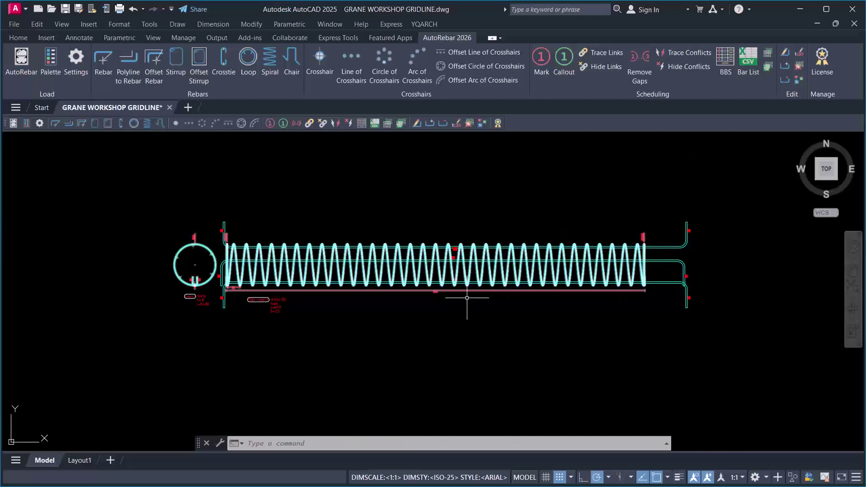
scroll(274, 285, up, 1)
scroll(274, 284, up, 2)
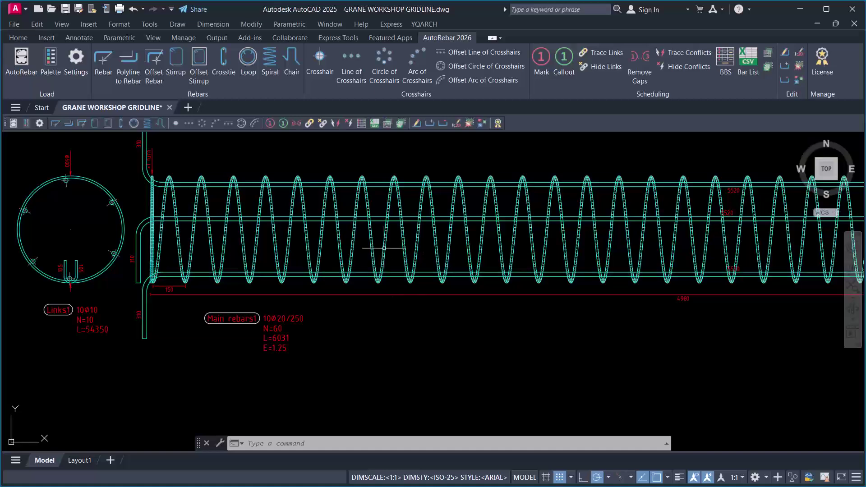
scroll(324, 210, down, 5)
scroll(324, 210, up, 3)
scroll(324, 210, down, 4)
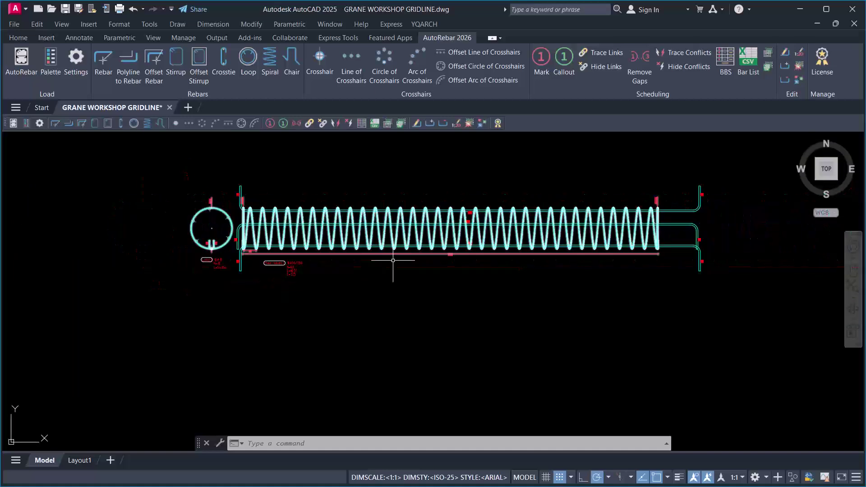
scroll(358, 207, up, 3)
scroll(357, 207, down, 3)
key(ctrl+a)
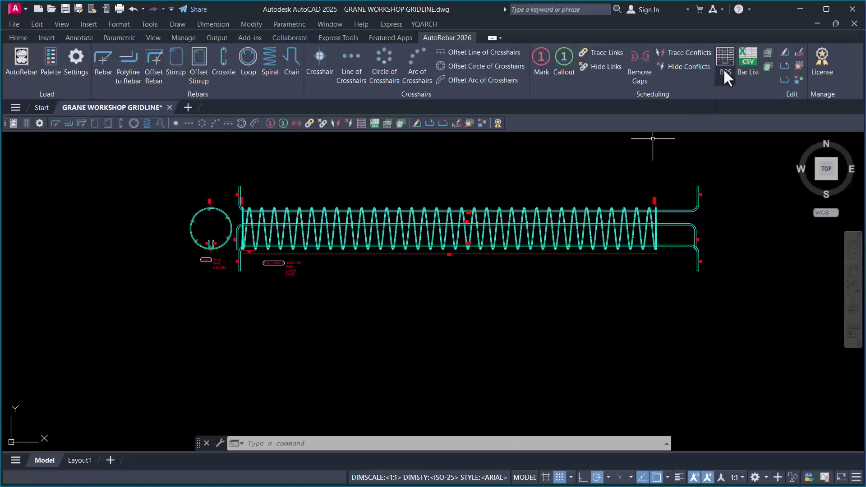
click(180, 167)
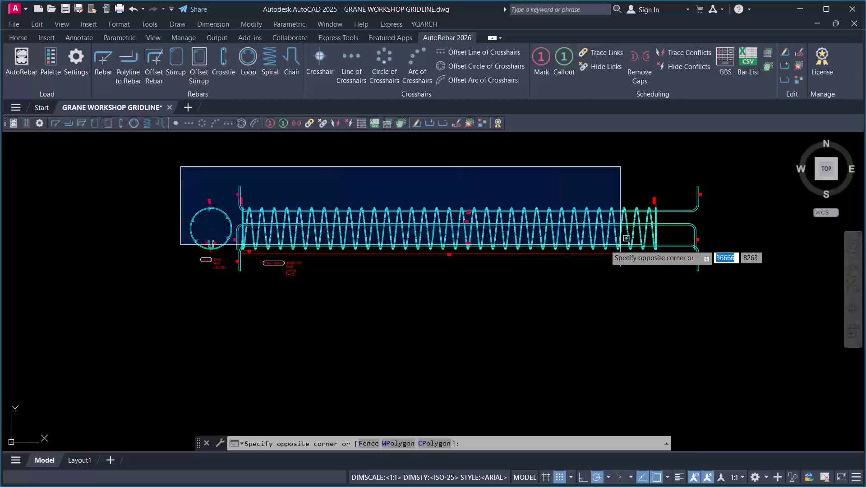
click(743, 304)
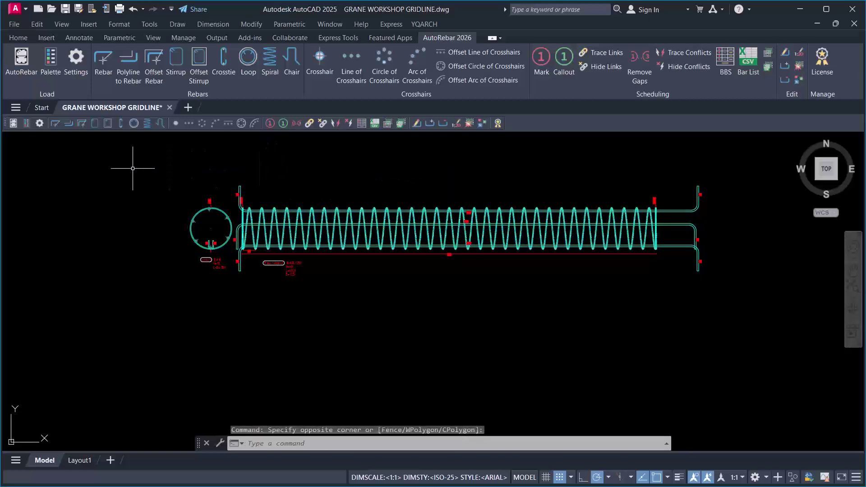
click(129, 169)
click(428, 161)
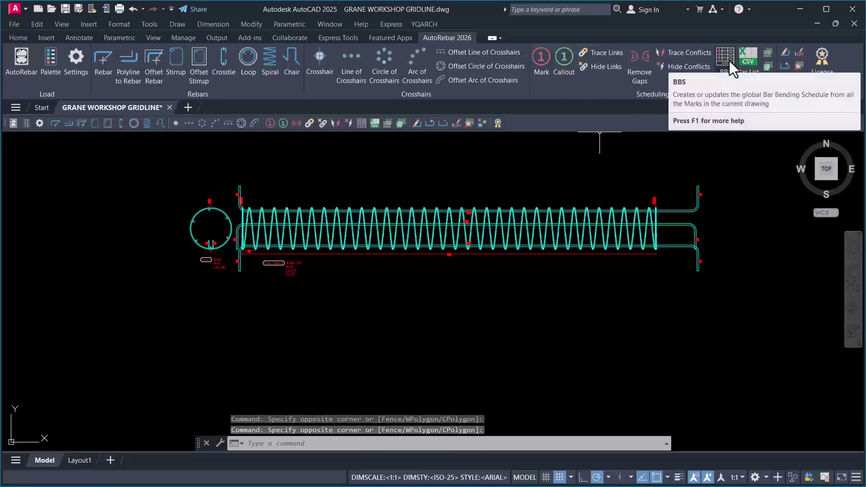
Step: Generate the global bar bending schedule from all marks and place it below the circular section and spiral elevation
click(729, 61)
scroll(563, 163, down, 3)
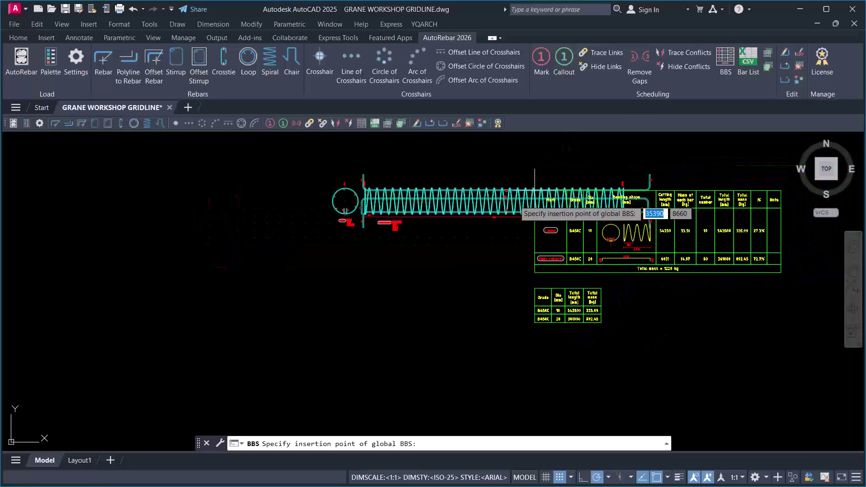
click(346, 247)
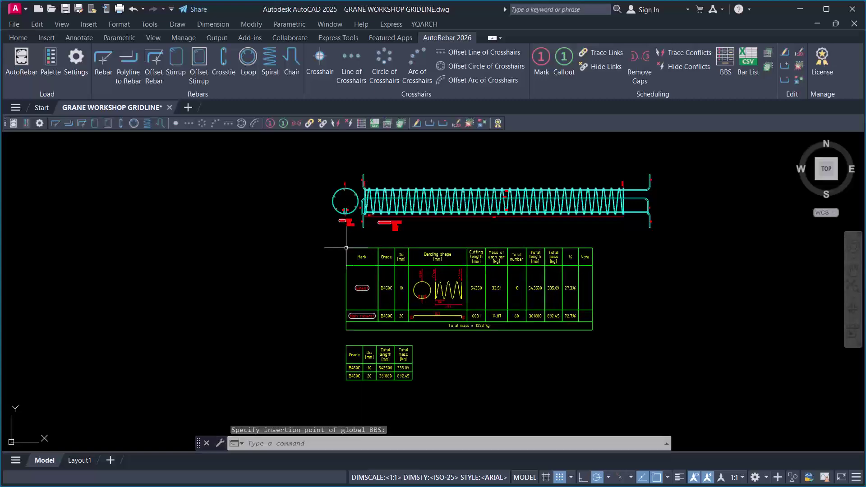
Step: Read the Links1 row of the bending schedule, including grade, diameter, spiral bending shape, cutting length and masses
scroll(375, 297, up, 5)
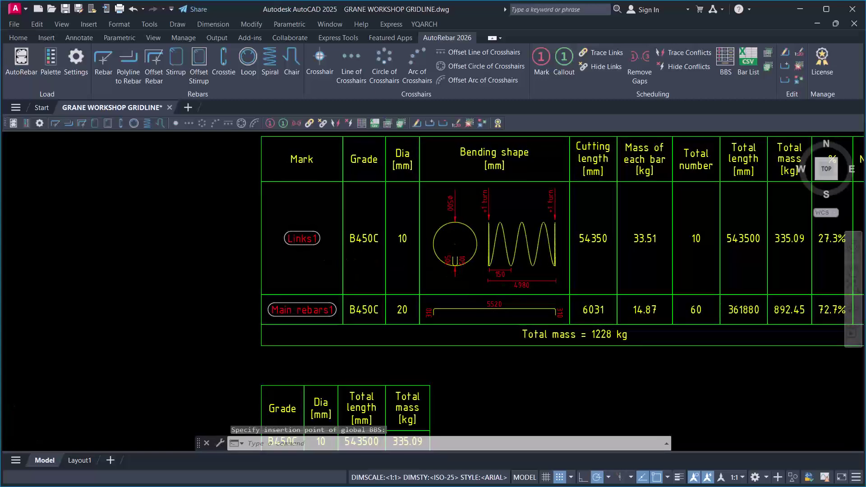
scroll(388, 275, down, 5)
scroll(388, 275, up, 4)
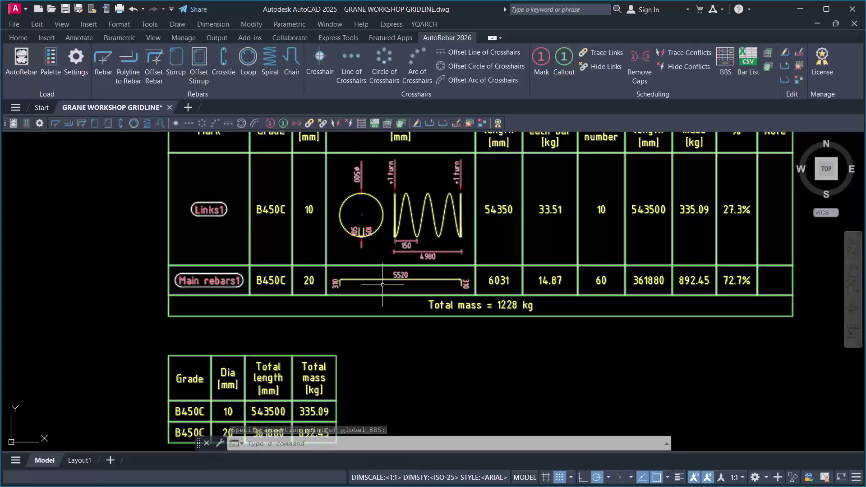
scroll(312, 268, down, 2)
scroll(279, 254, up, 2)
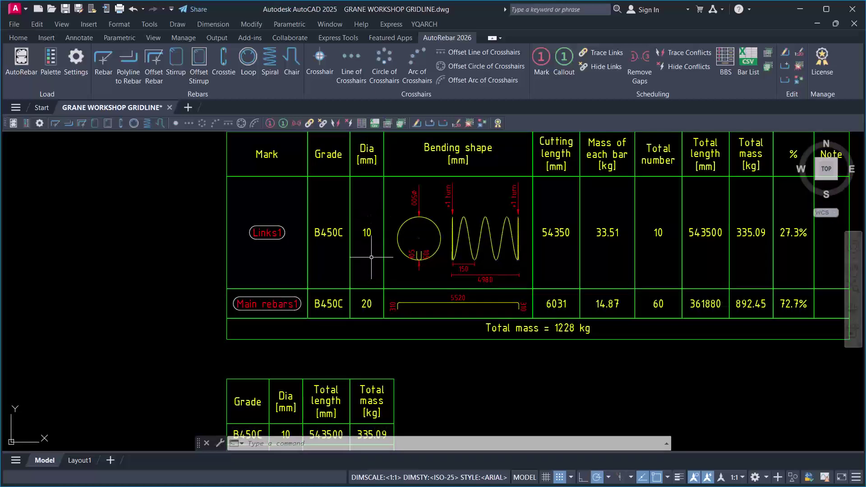
scroll(374, 212, down, 2)
scroll(398, 239, up, 2)
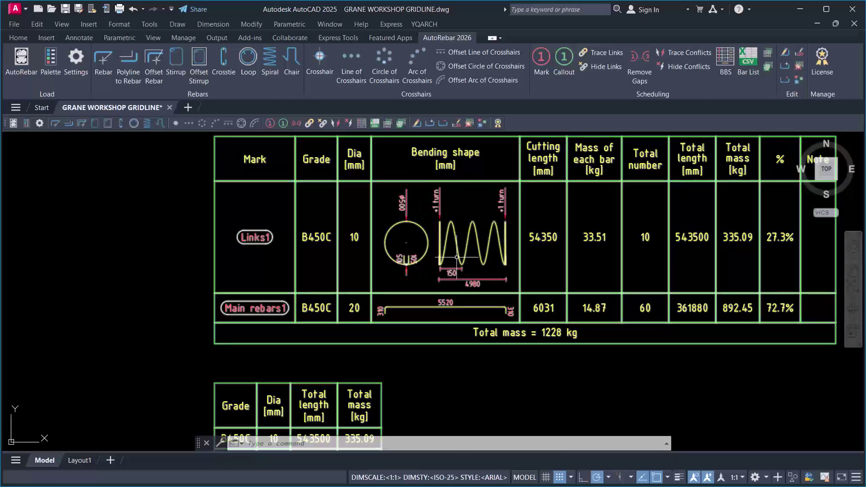
scroll(433, 257, up, 2)
scroll(394, 275, down, 2)
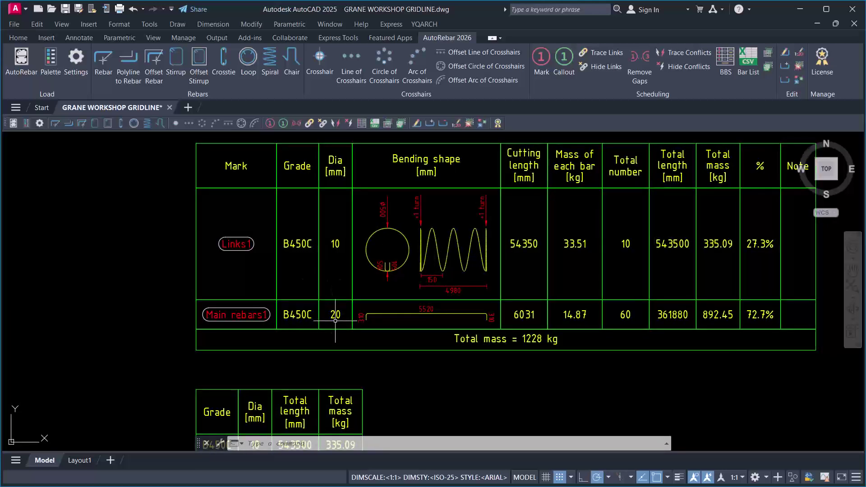
Step: Examine the Main rebars1 row of the schedule, from diameter and hooked bending shape to cutting length, number and total length
scroll(419, 319, up, 2)
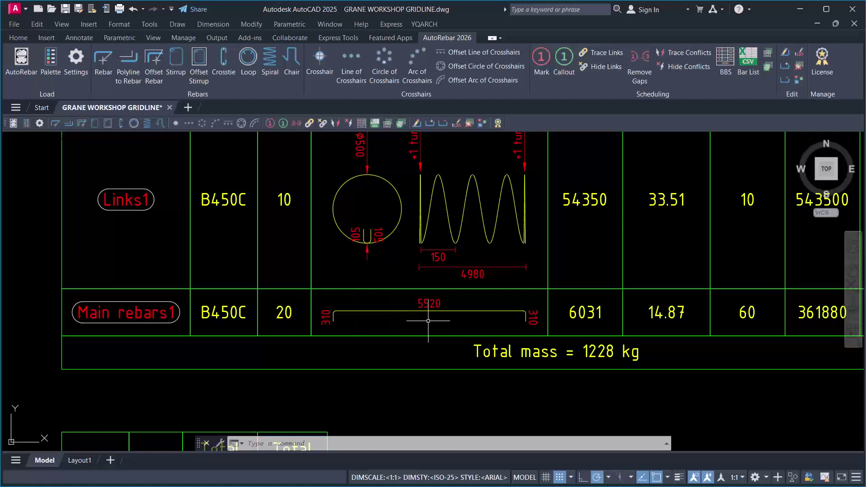
scroll(369, 319, down, 2)
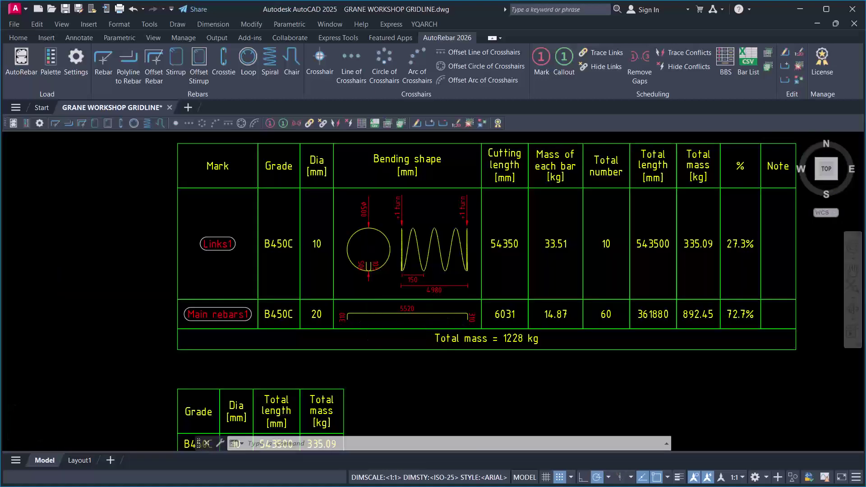
scroll(389, 317, up, 5)
scroll(476, 312, down, 5)
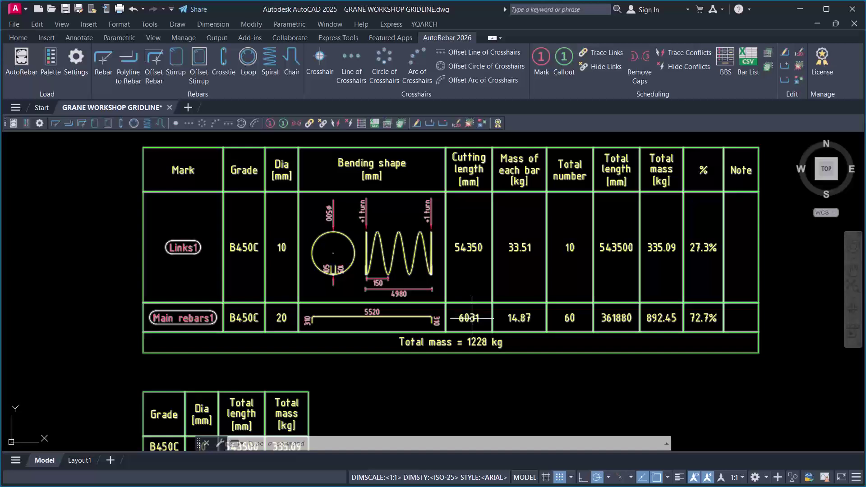
scroll(472, 318, up, 2)
click(196, 306)
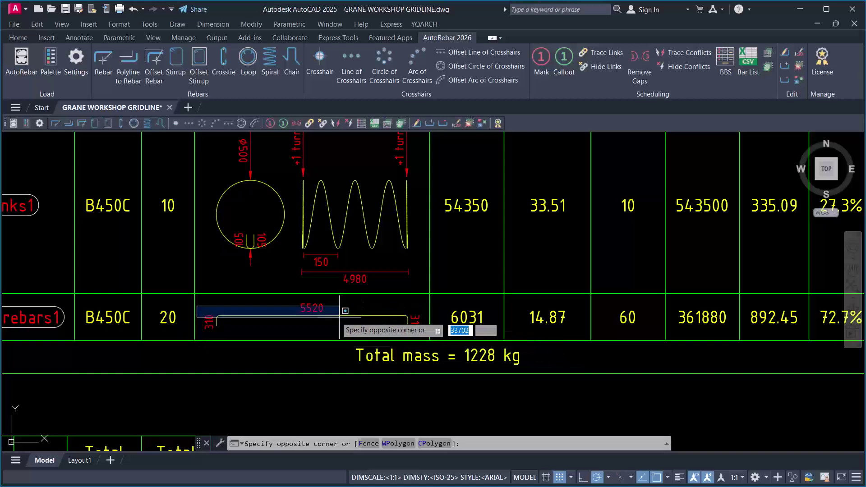
click(344, 311)
scroll(465, 319, down, 2)
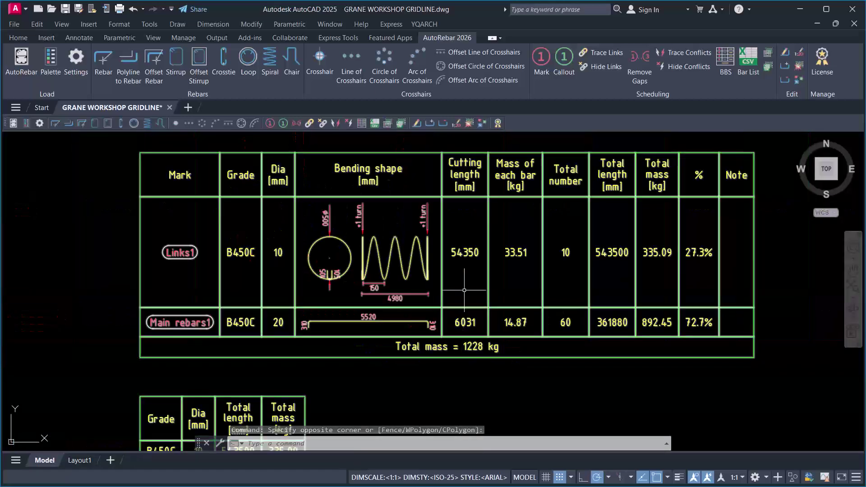
scroll(518, 327, up, 2)
scroll(507, 316, down, 2)
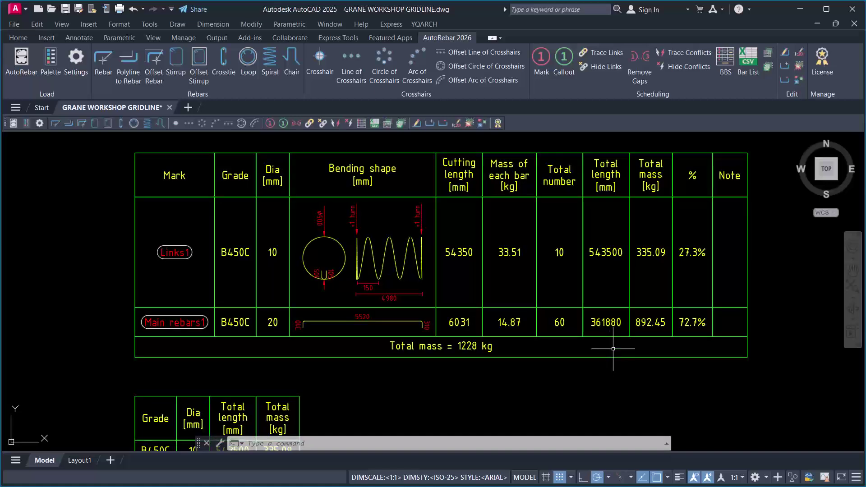
Step: Read the summary table of total length and mass per bar diameter beneath the bending schedule
scroll(507, 274, down, 5)
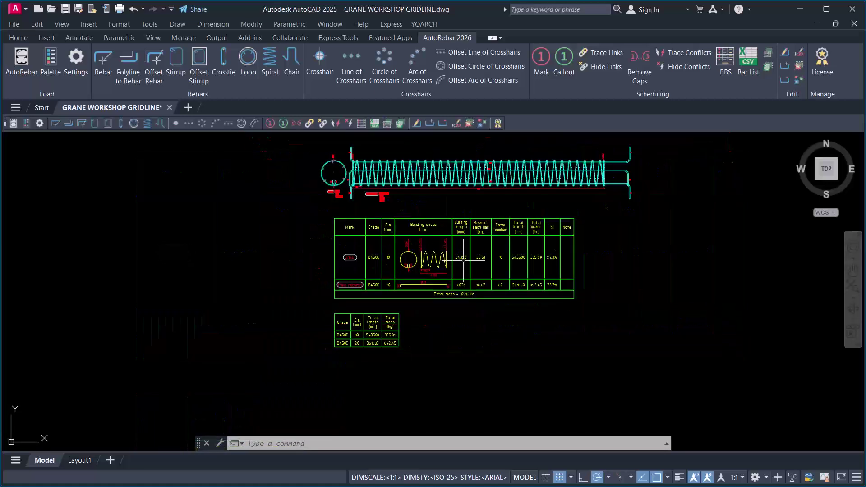
scroll(361, 293, up, 5)
scroll(388, 321, up, 2)
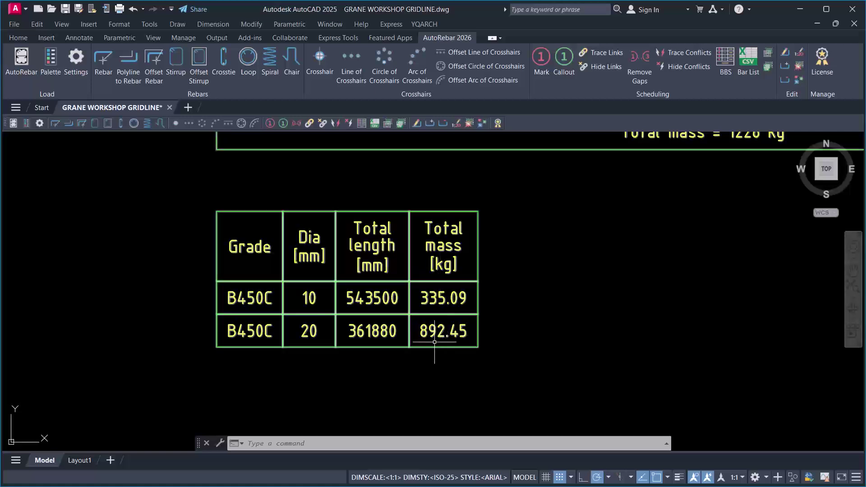
scroll(394, 256, down, 3)
scroll(411, 319, up, 1)
scroll(411, 320, down, 3)
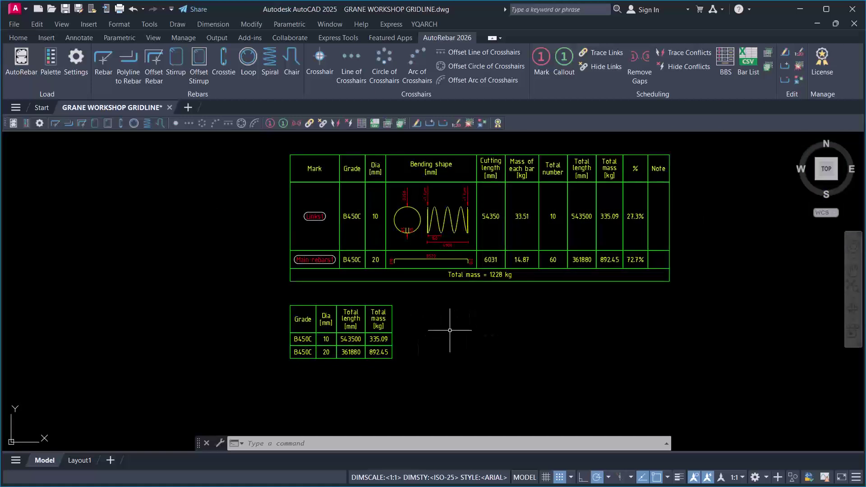
Step: Compare the finished bending schedule with the circular section, bar marks and spiral elevation above it
scroll(416, 310, down, 1)
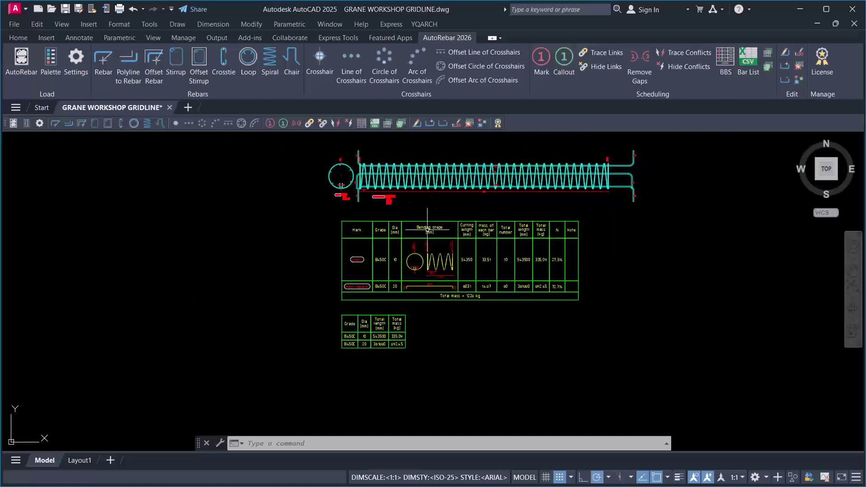
scroll(485, 186, up, 2)
scroll(379, 240, down, 2)
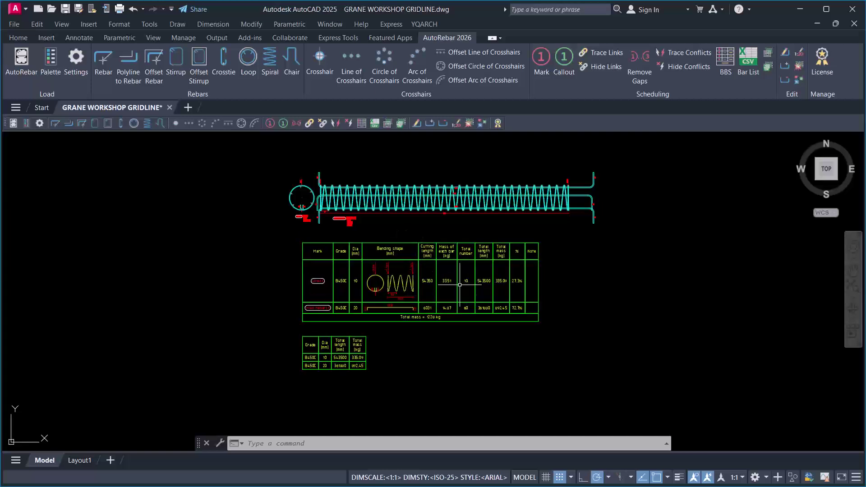
scroll(486, 230, up, 5)
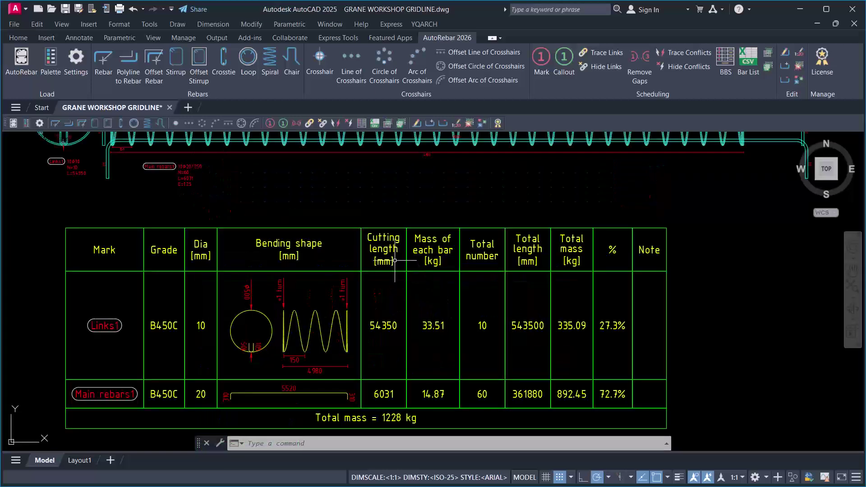
scroll(338, 220, down, 5)
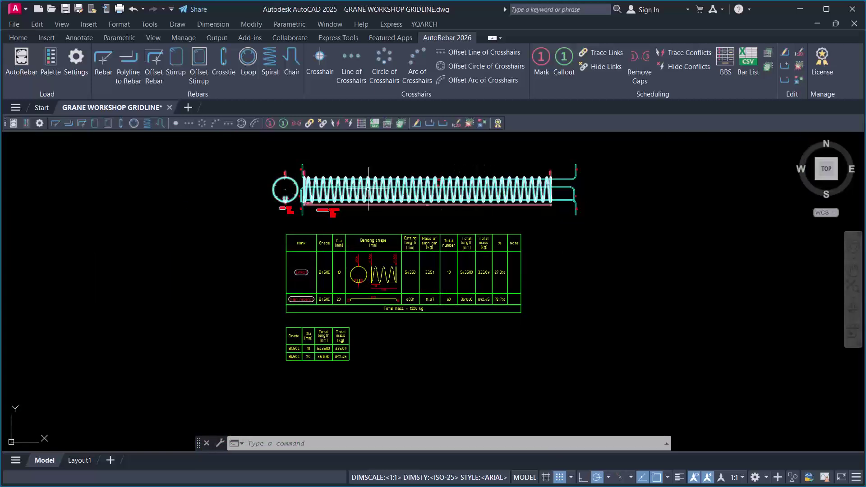
scroll(401, 185, up, 2)
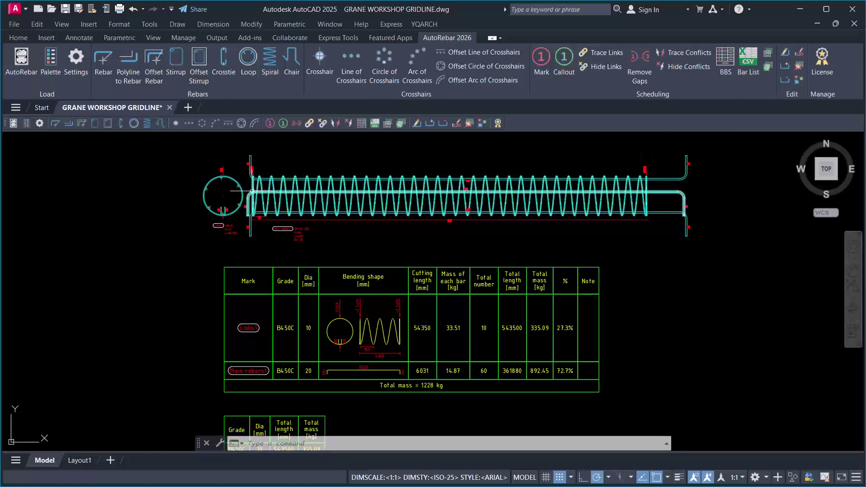
scroll(298, 189, up, 2)
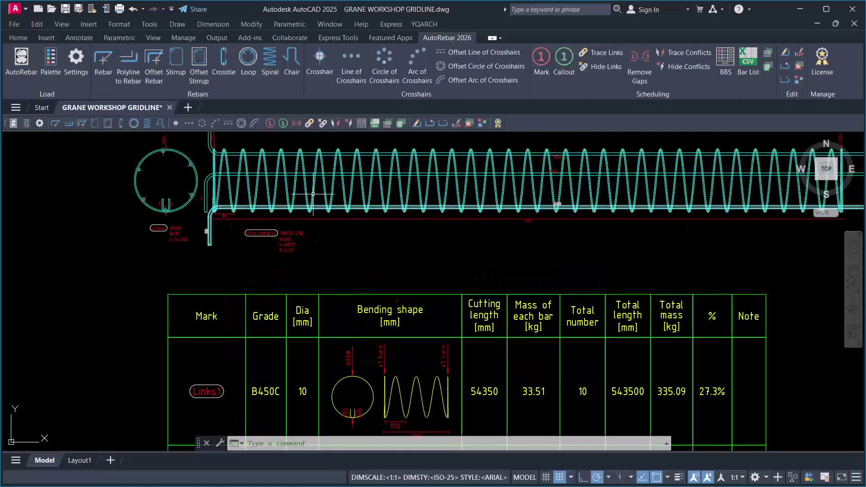
scroll(325, 221, down, 4)
scroll(346, 247, up, 2)
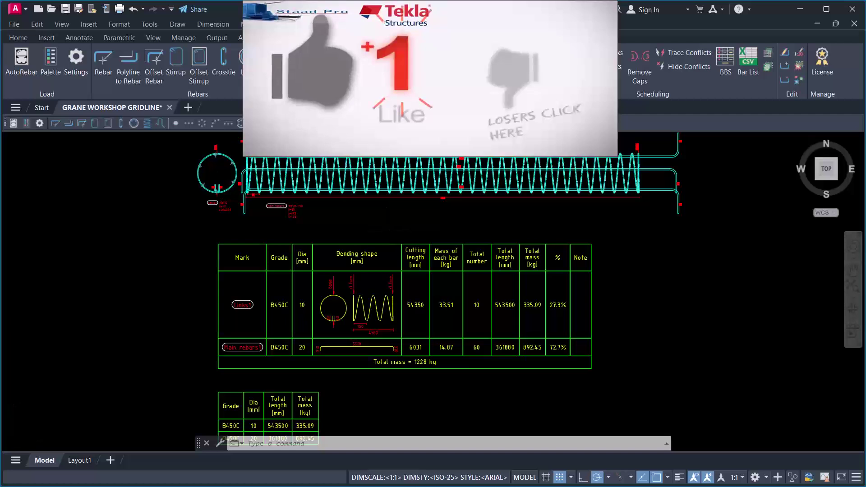
scroll(385, 230, down, 2)
scroll(386, 230, up, 2)
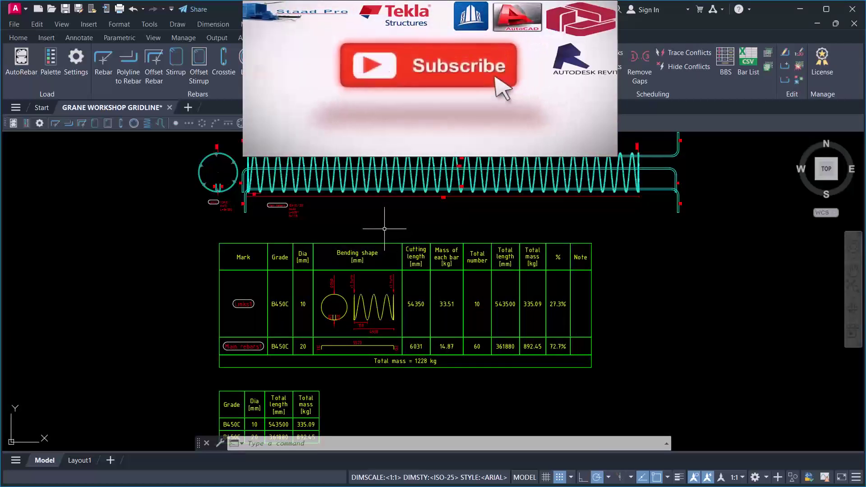
scroll(384, 229, down, 2)
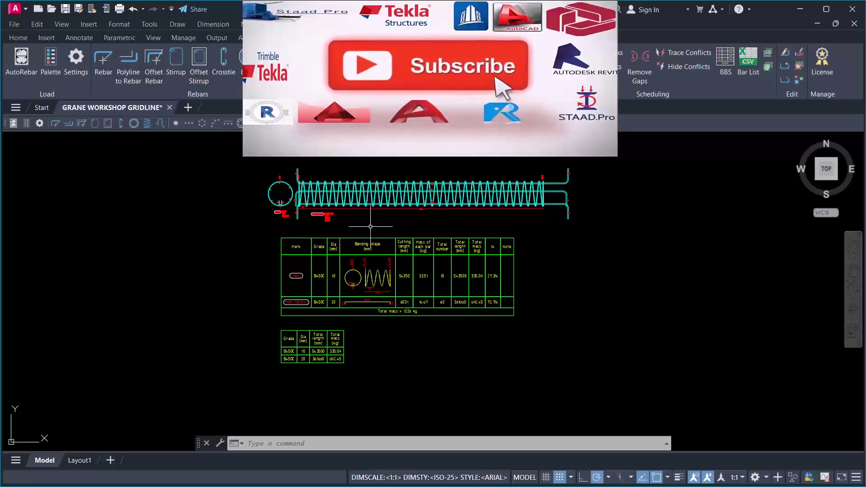
scroll(366, 223, up, 2)
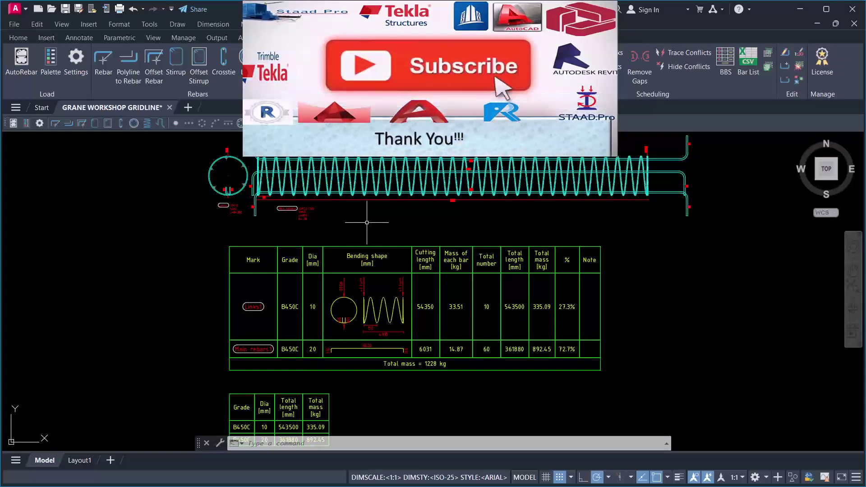